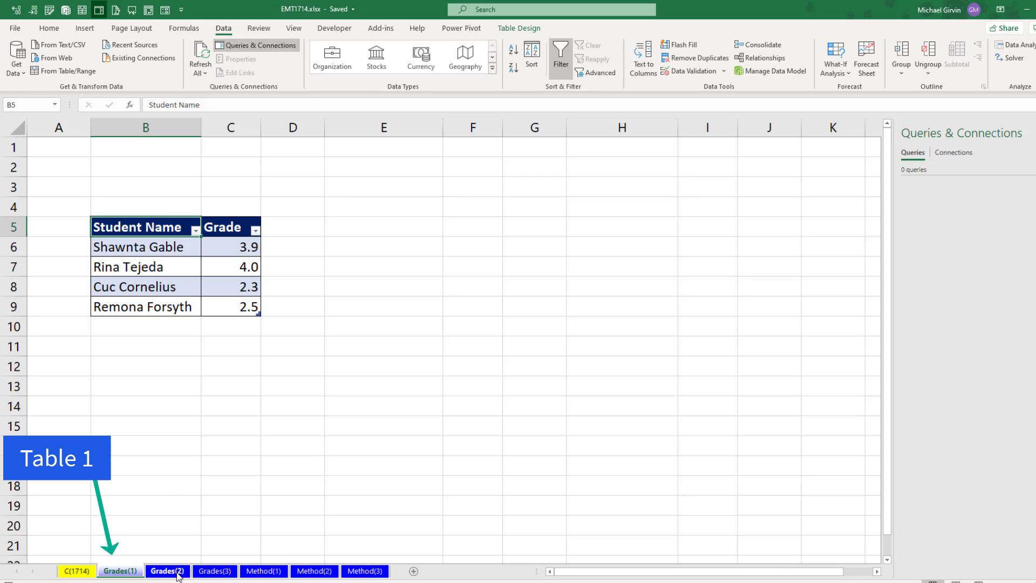
# Look over the Grades(2) and Grades(3) tables, then select a name cell in the Grades(1) table.
pyautogui.click(179, 572)
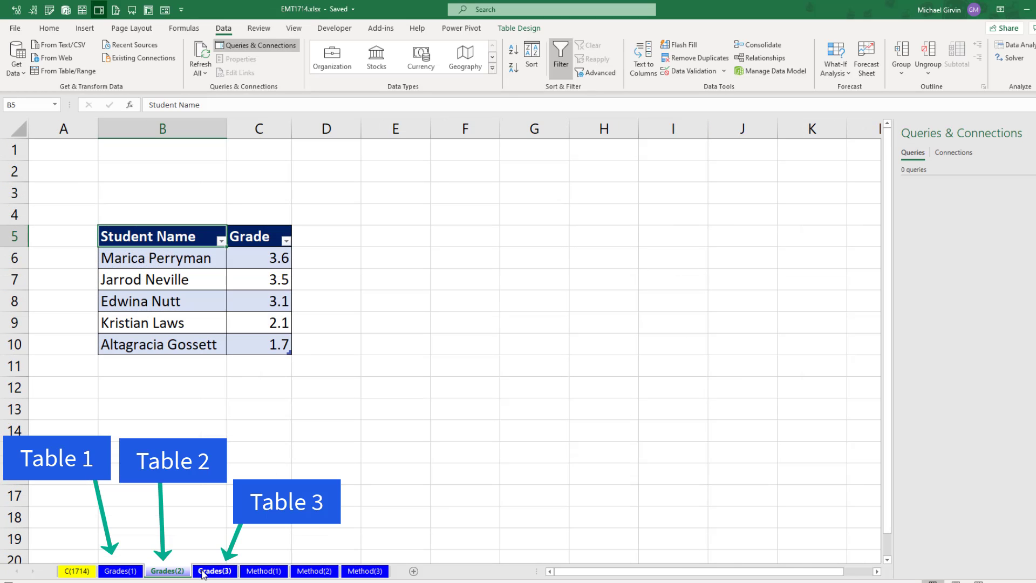
pyautogui.click(212, 571)
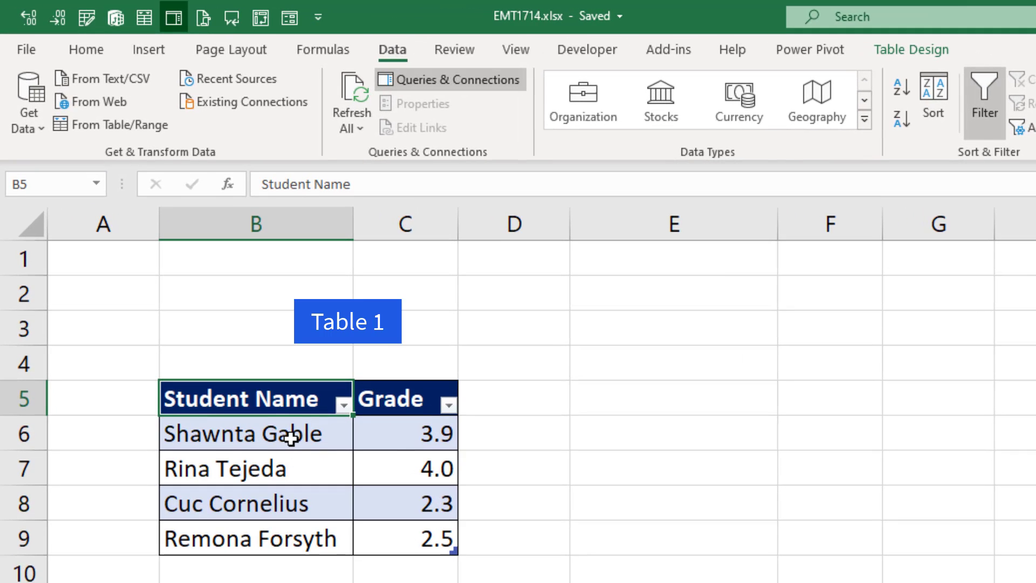
pyautogui.click(290, 438)
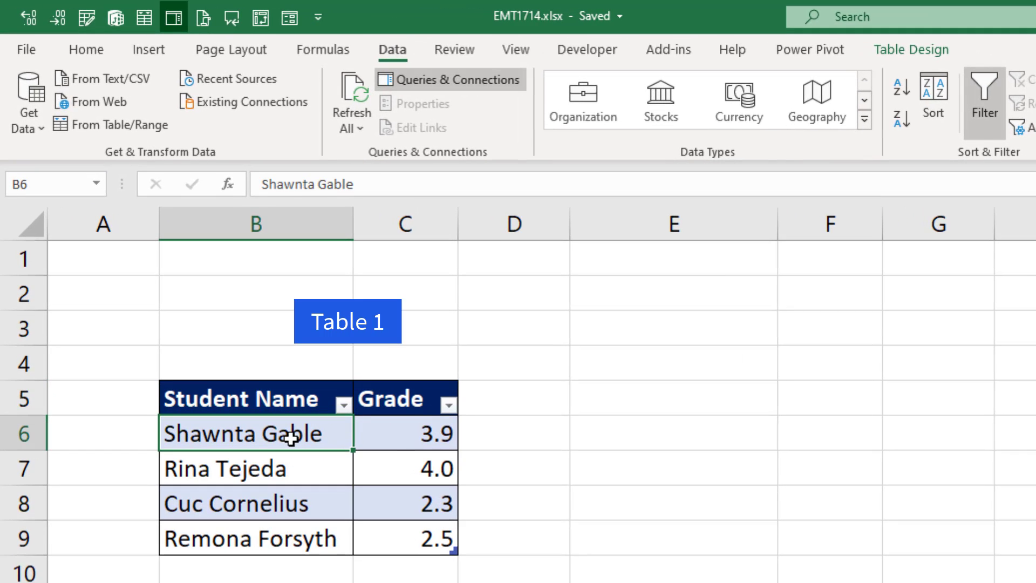
# Turn the first grade table into a Grades1 query loaded as Only Create Connection.
pyautogui.click(85, 123)
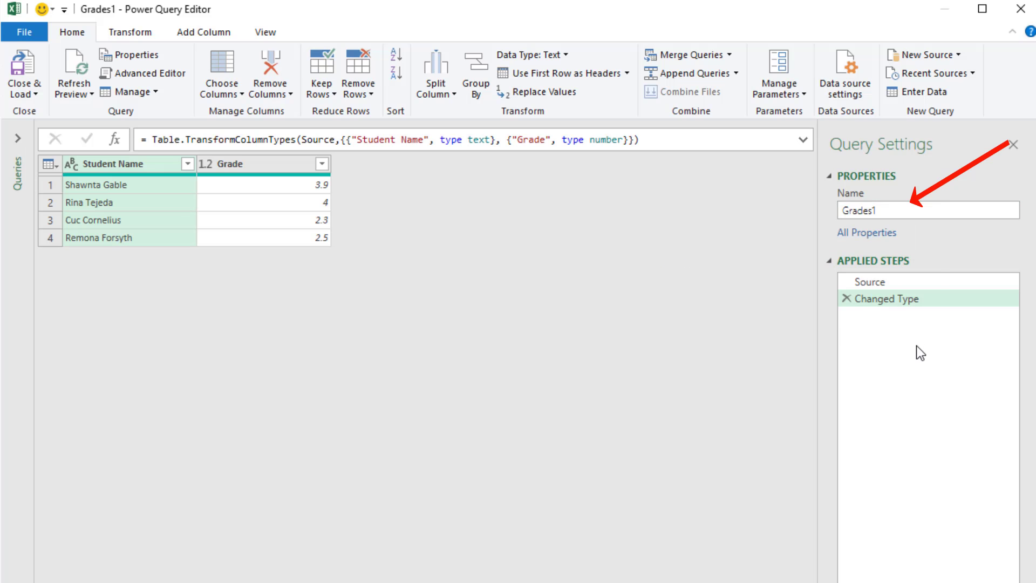
pyautogui.click(38, 96)
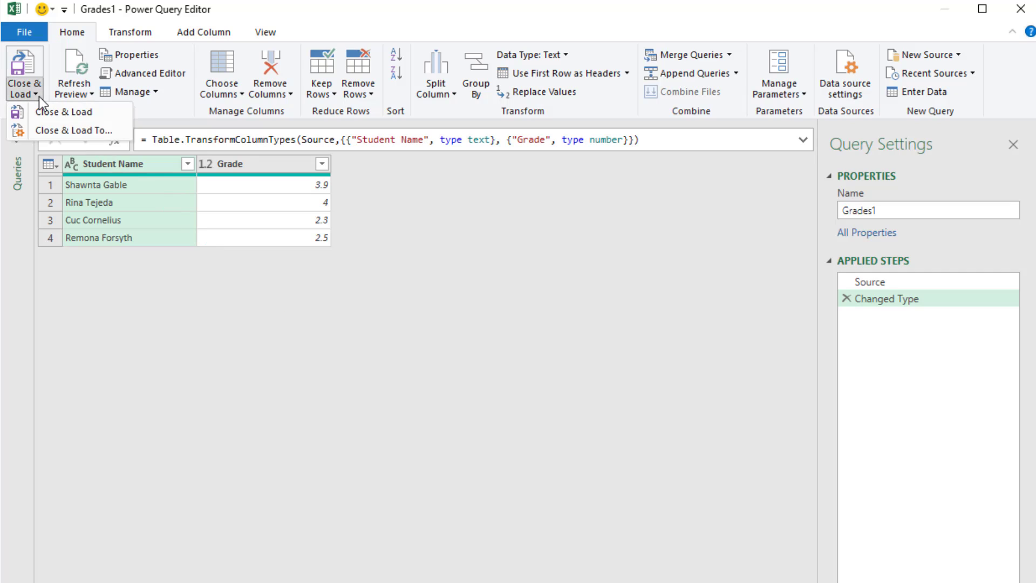
pyautogui.click(106, 141)
pyautogui.click(746, 316)
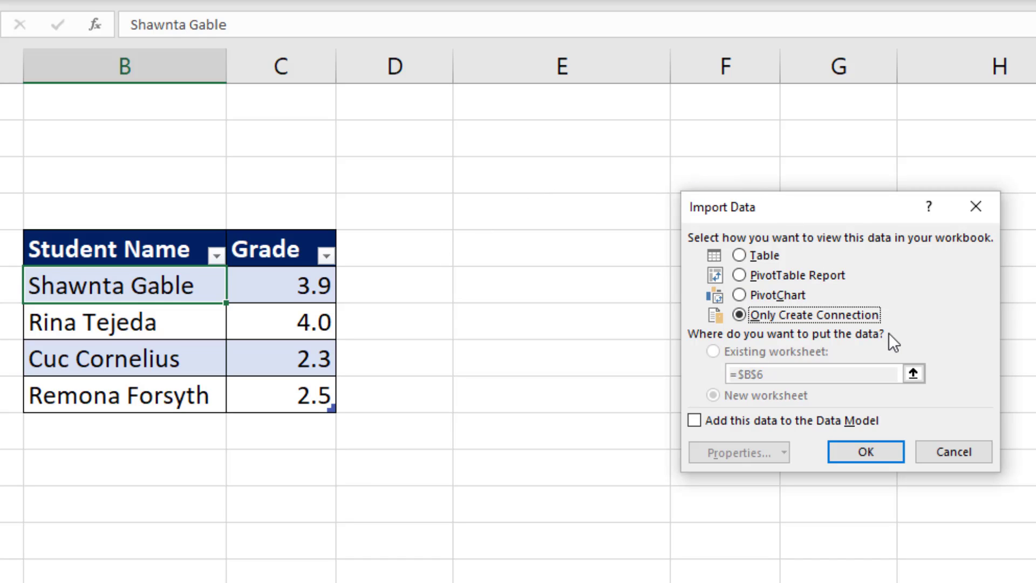
pyautogui.click(873, 448)
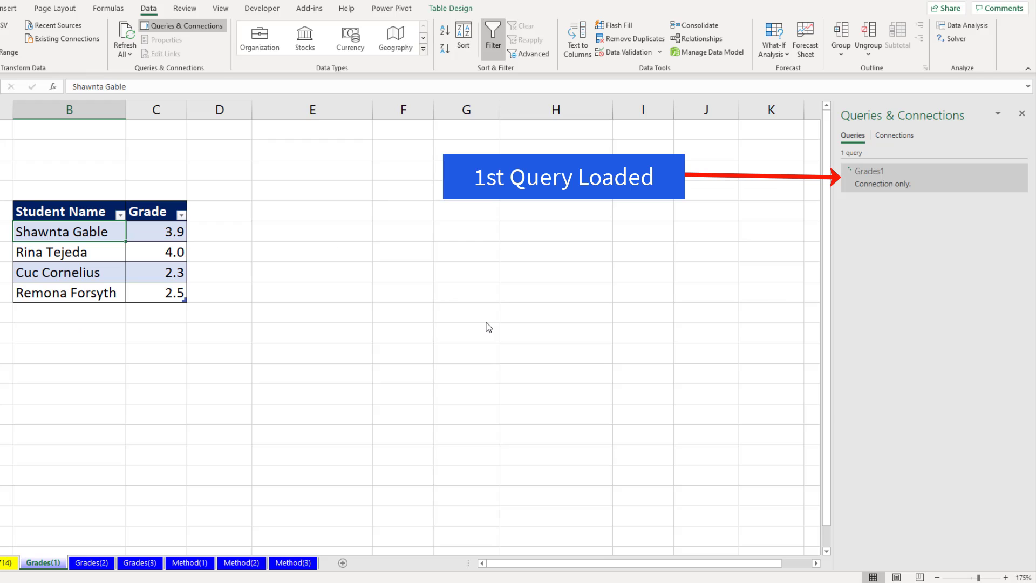
# Create a Grades2 query from the Grades(2) table, loaded as connection only.
pyautogui.click(92, 562)
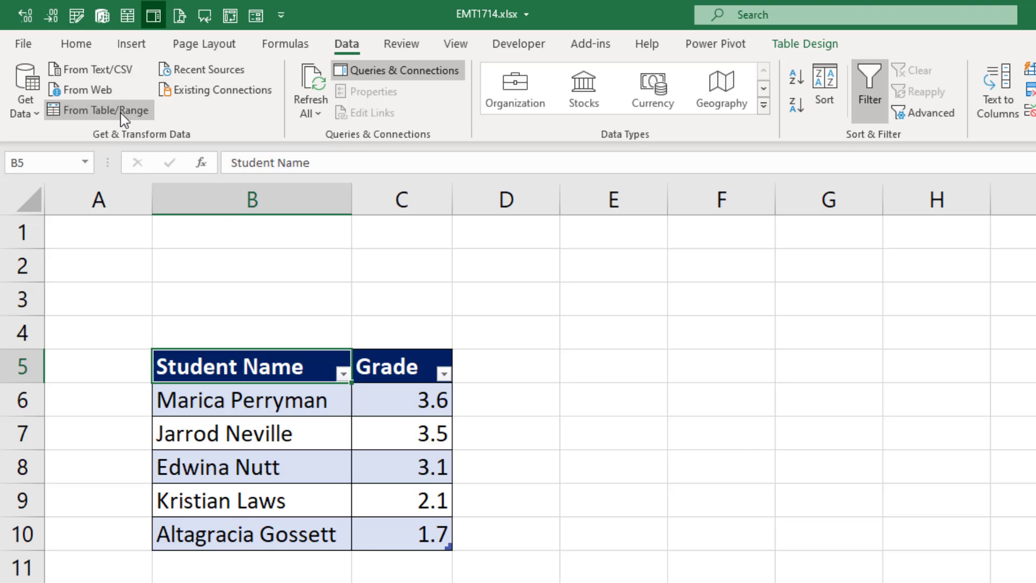
pyautogui.click(120, 112)
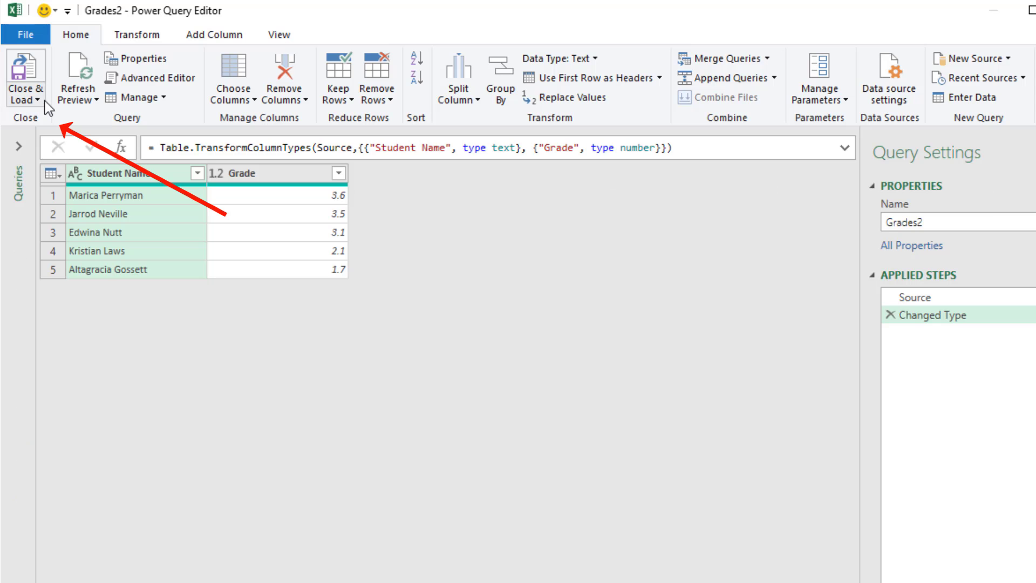
pyautogui.click(37, 100)
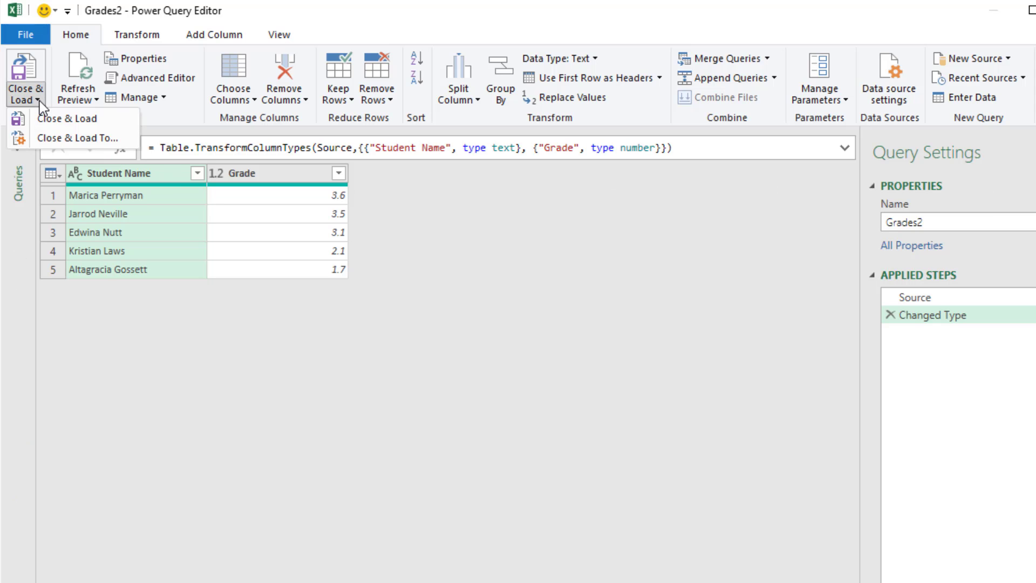
pyautogui.click(65, 138)
pyautogui.click(625, 267)
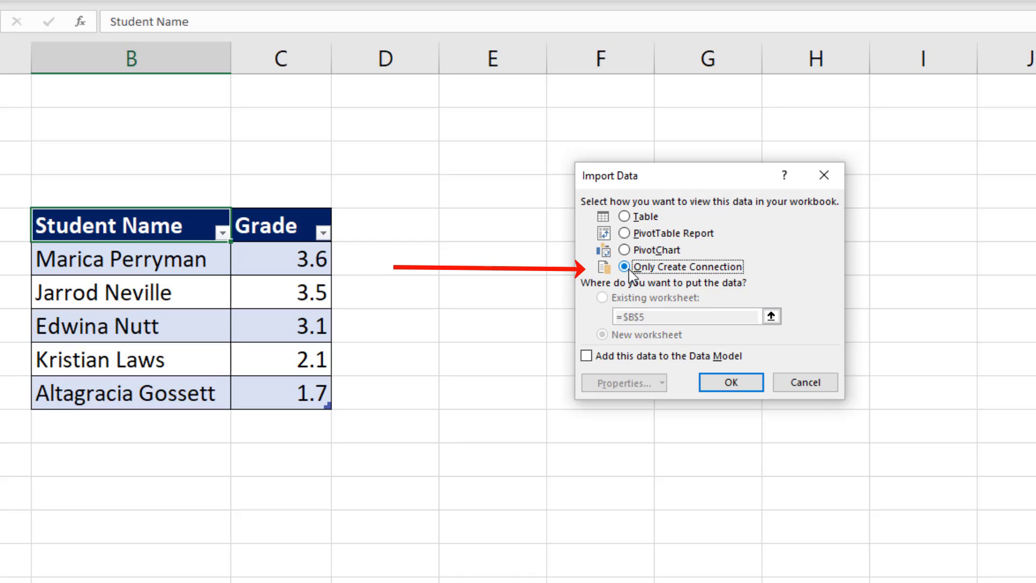
pyautogui.click(735, 386)
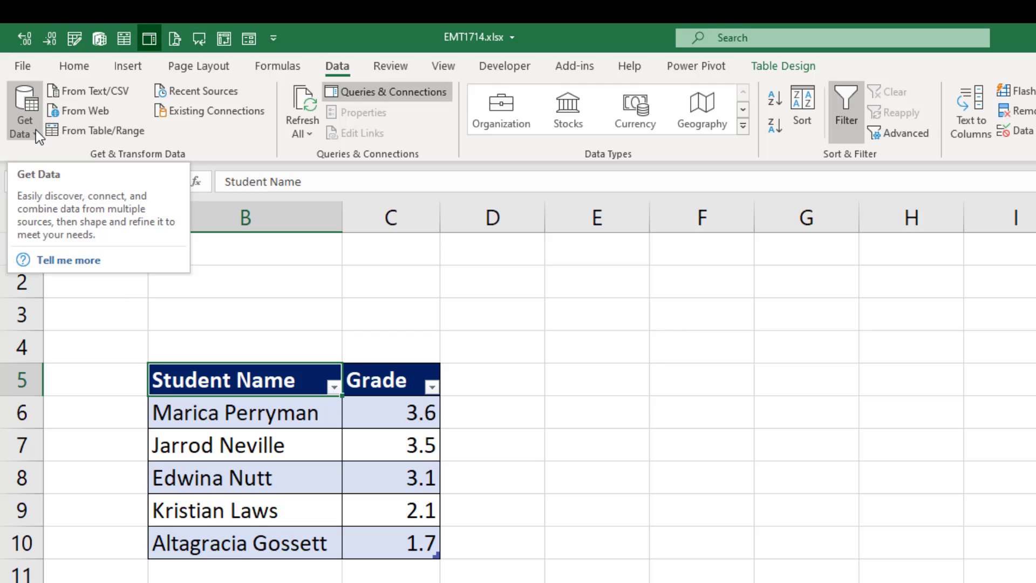
# Set up an Append of Grades1 as first table and Grades2 as second table.
pyautogui.click(35, 129)
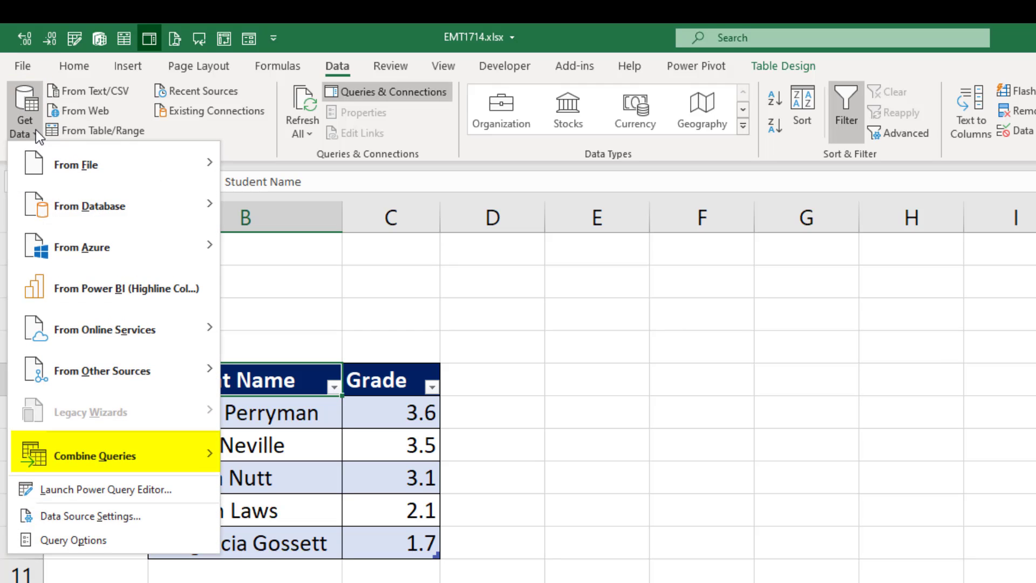
pyautogui.moveTo(159, 470)
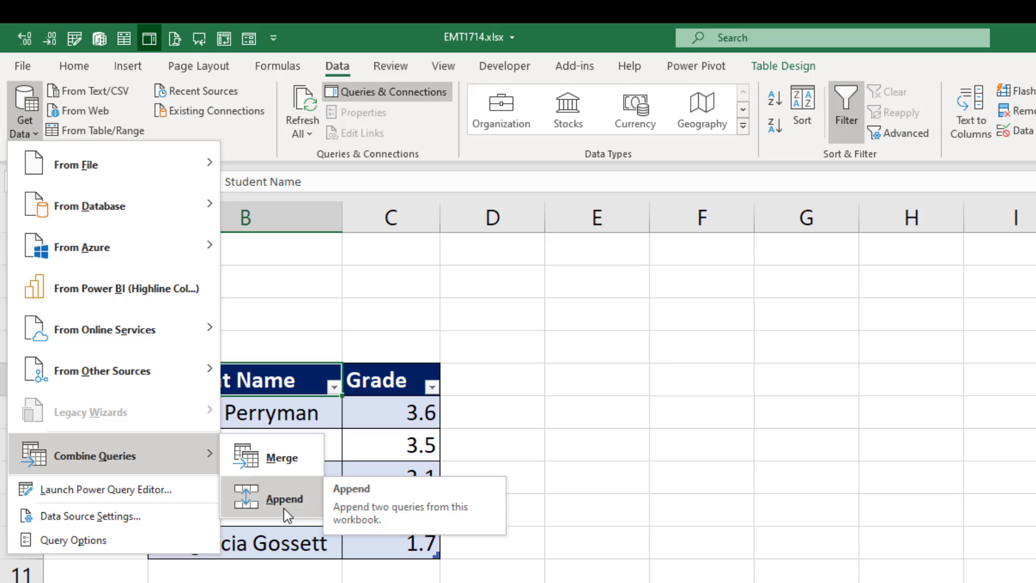
pyautogui.click(283, 508)
pyautogui.click(198, 300)
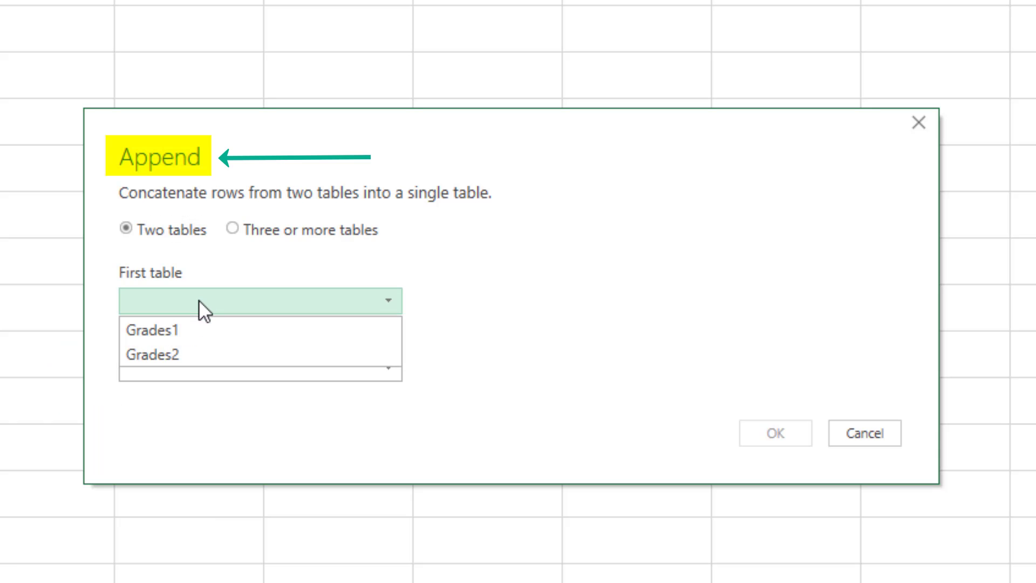
pyautogui.click(198, 330)
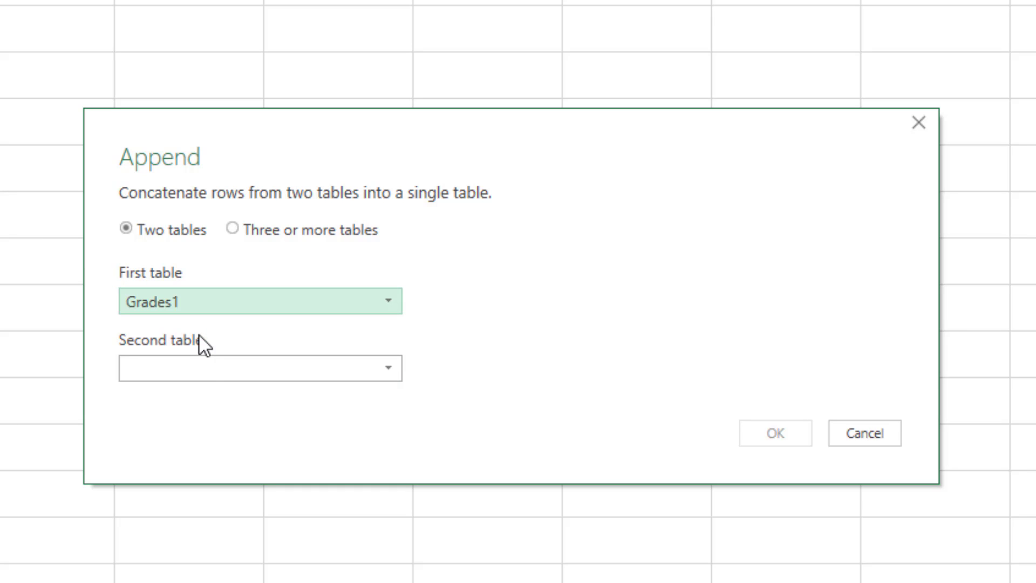
pyautogui.click(205, 364)
pyautogui.click(170, 421)
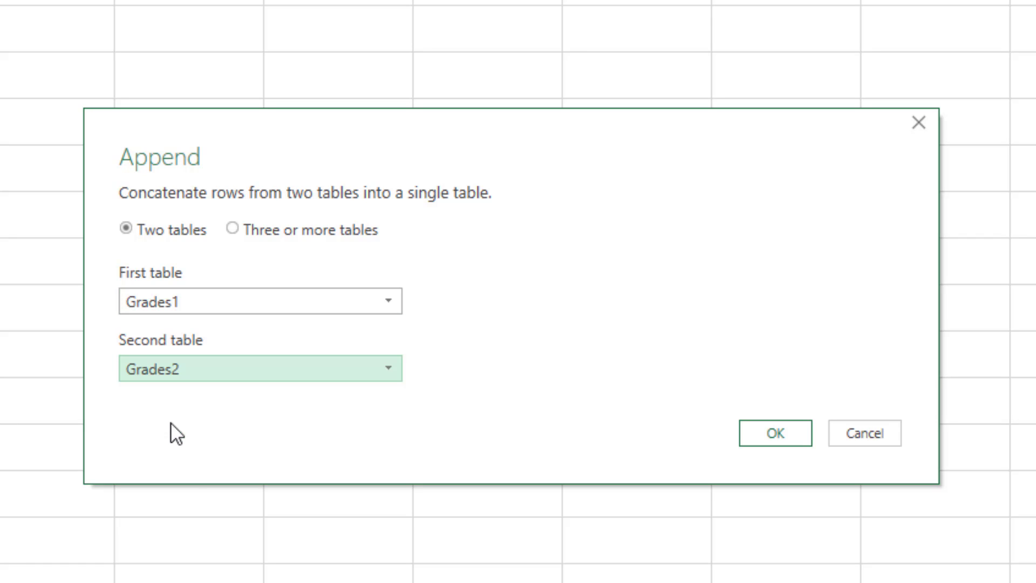
# Confirm the append and rename the resulting query to MasterTableOfGrades.
pyautogui.click(786, 439)
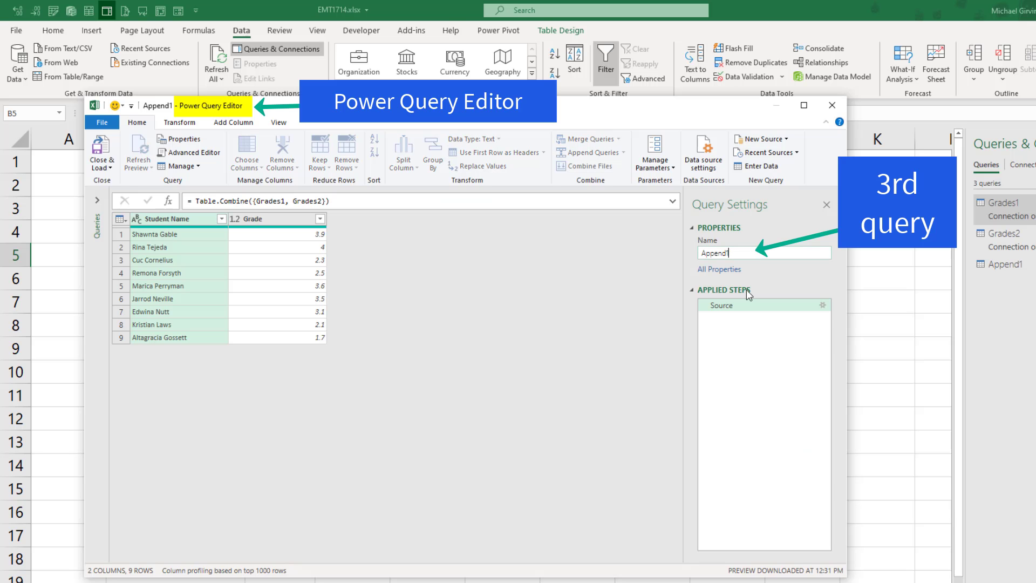
pyautogui.moveTo(729, 254); pyautogui.dragTo(713, 254)
pyautogui.write('MasterTableOfGrades')
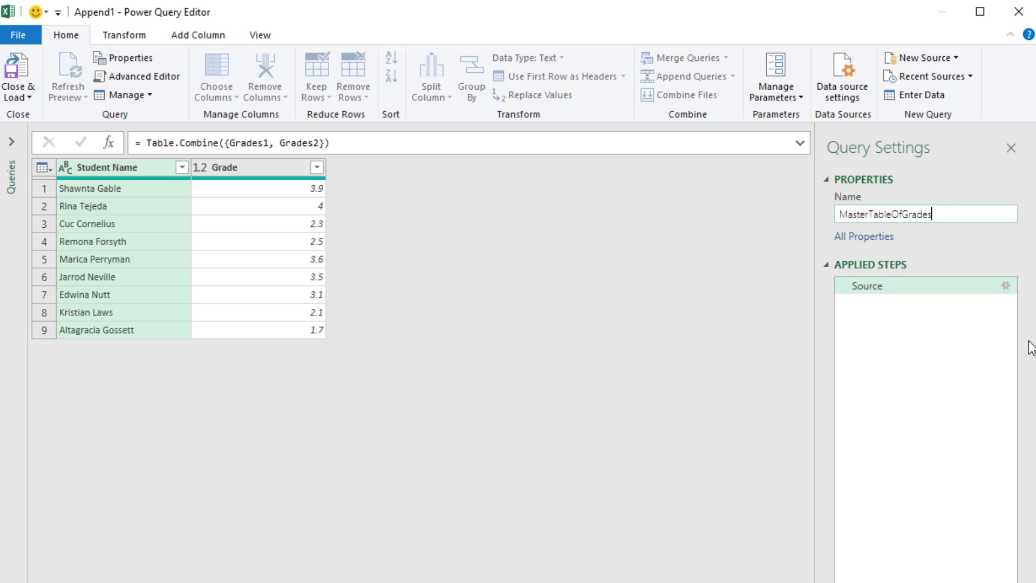
pyautogui.press('Return')
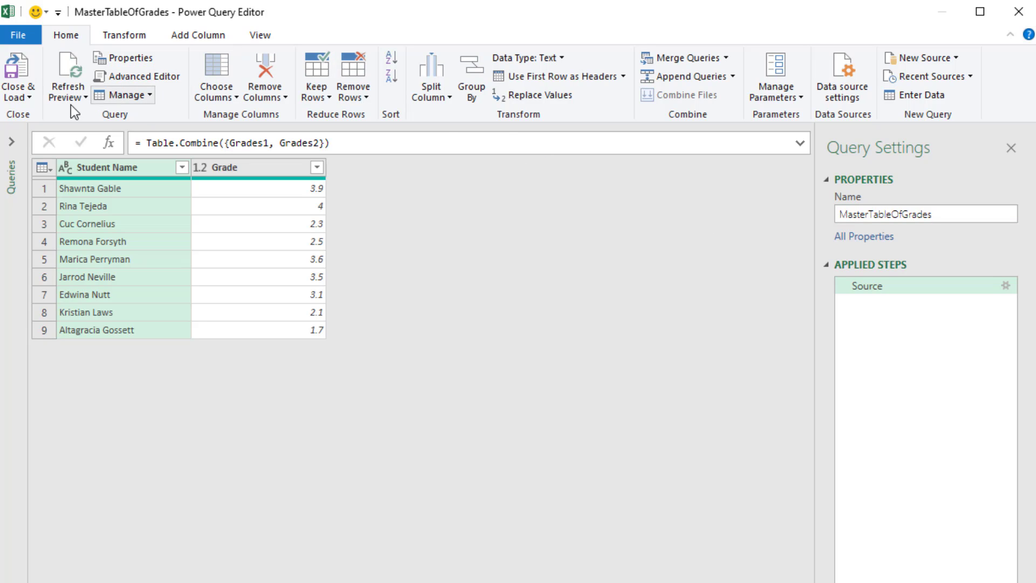
# Direct the query's output to a table on existing sheet Method(1) at cell B2.
pyautogui.click(30, 98)
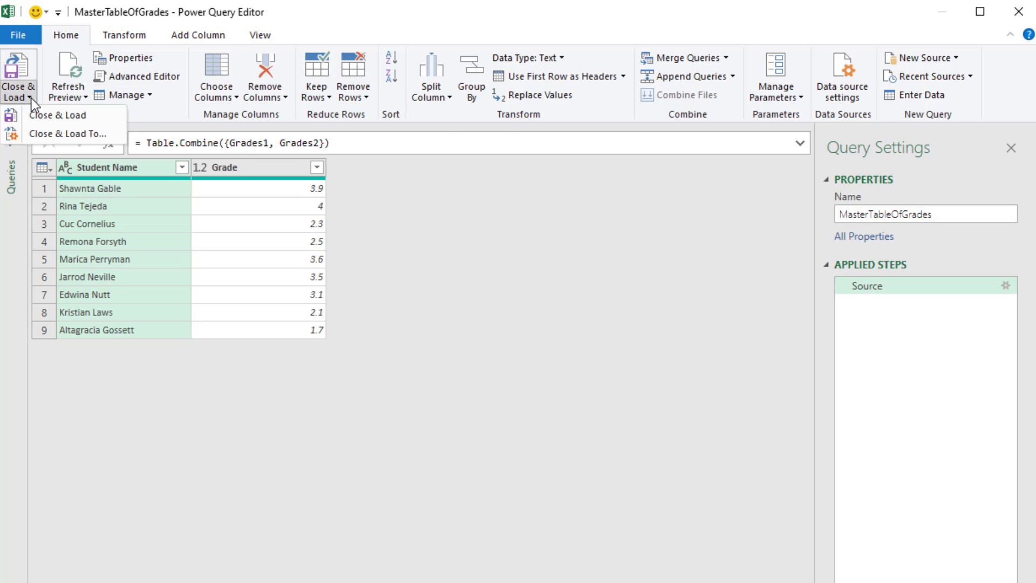
pyautogui.click(34, 134)
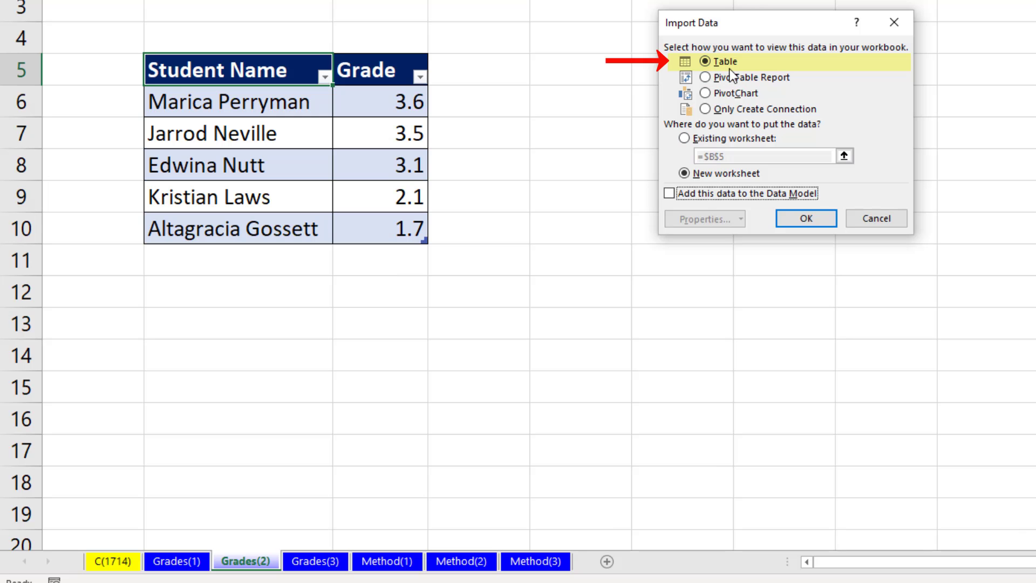
pyautogui.click(685, 138)
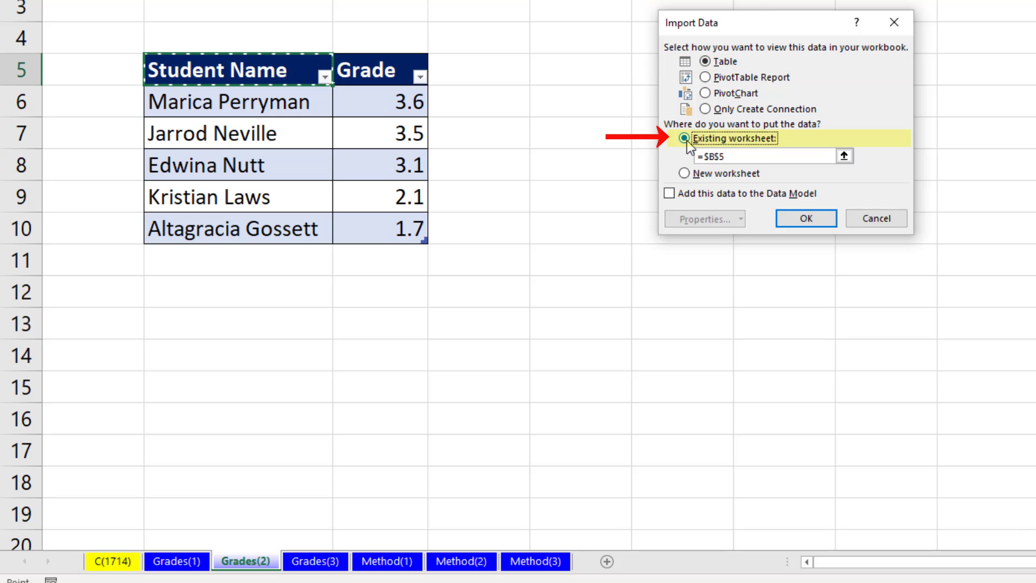
pyautogui.click(396, 566)
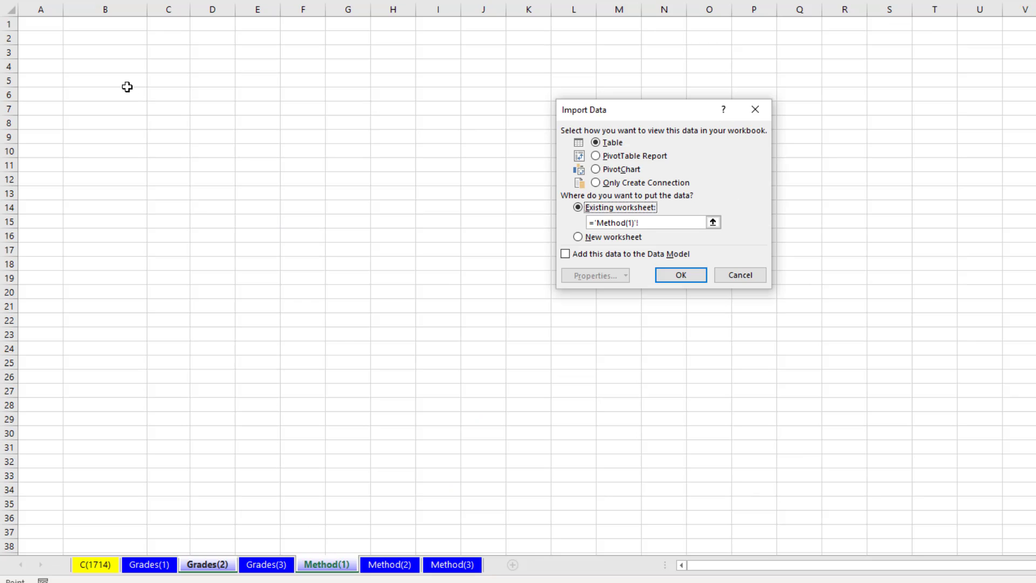
pyautogui.click(97, 38)
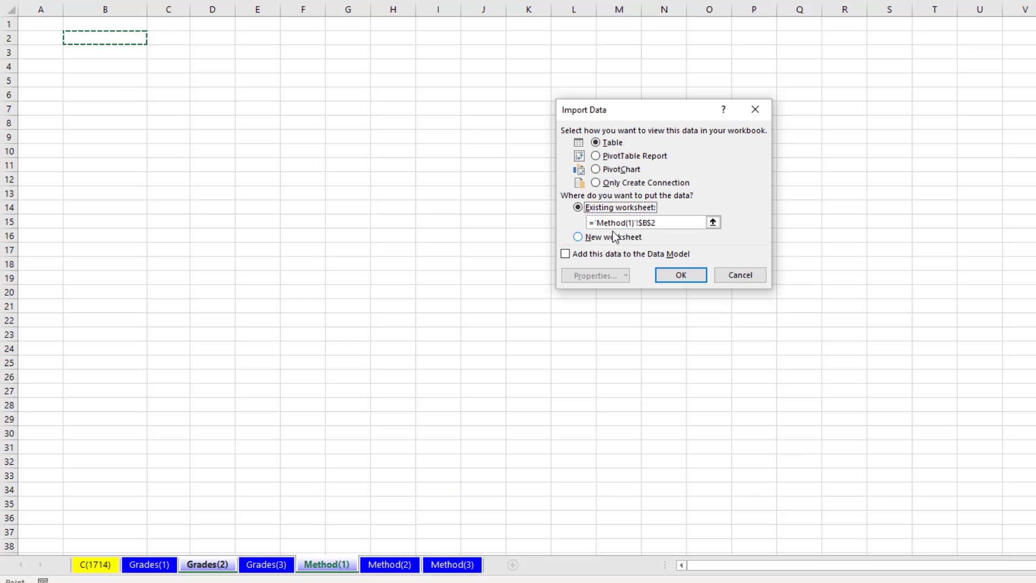
# Load MasterTableOfGrades to Method(1)!B2 and view the nine-row table.
pyautogui.click(681, 275)
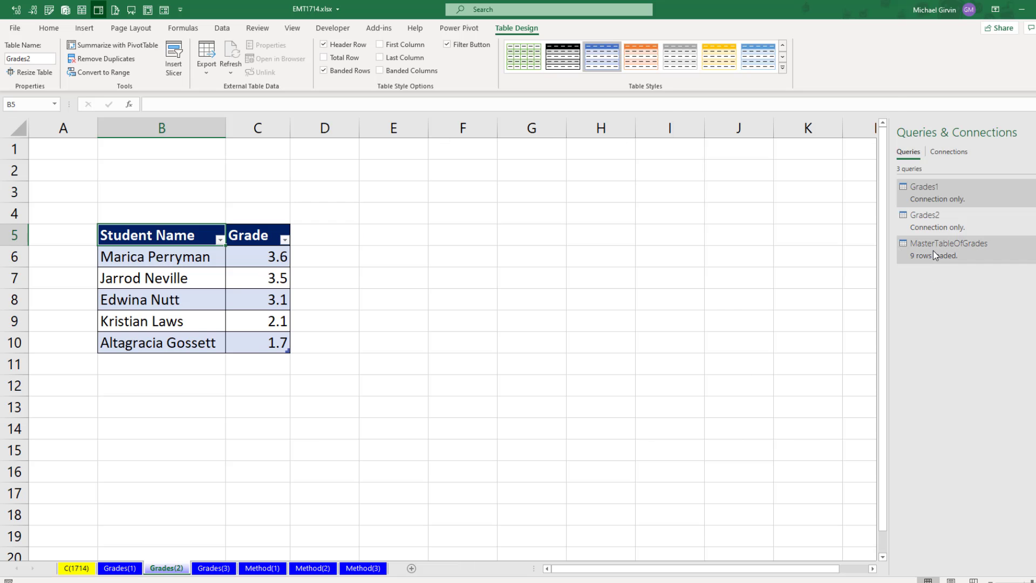
pyautogui.moveTo(938, 249)
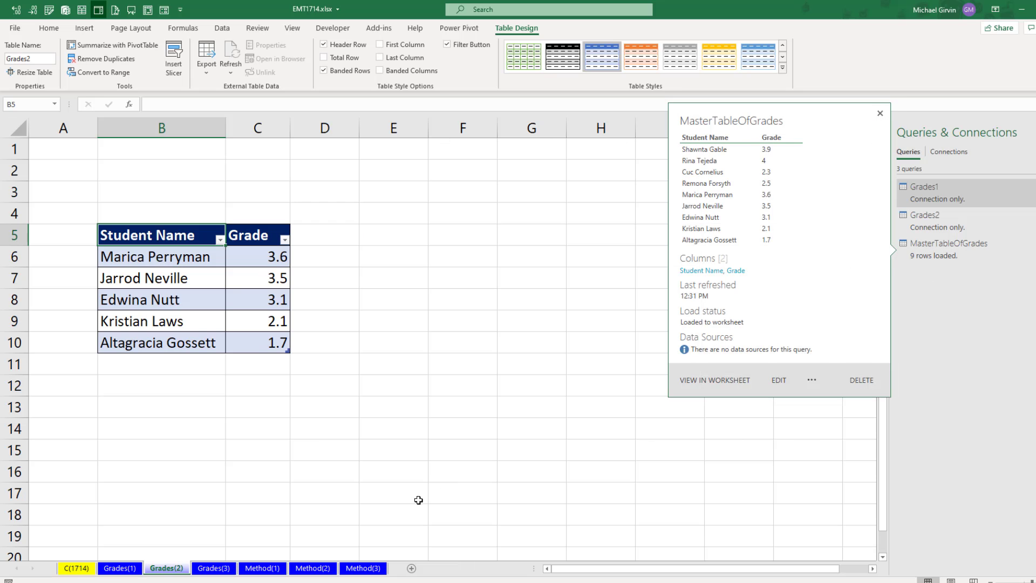
pyautogui.click(262, 569)
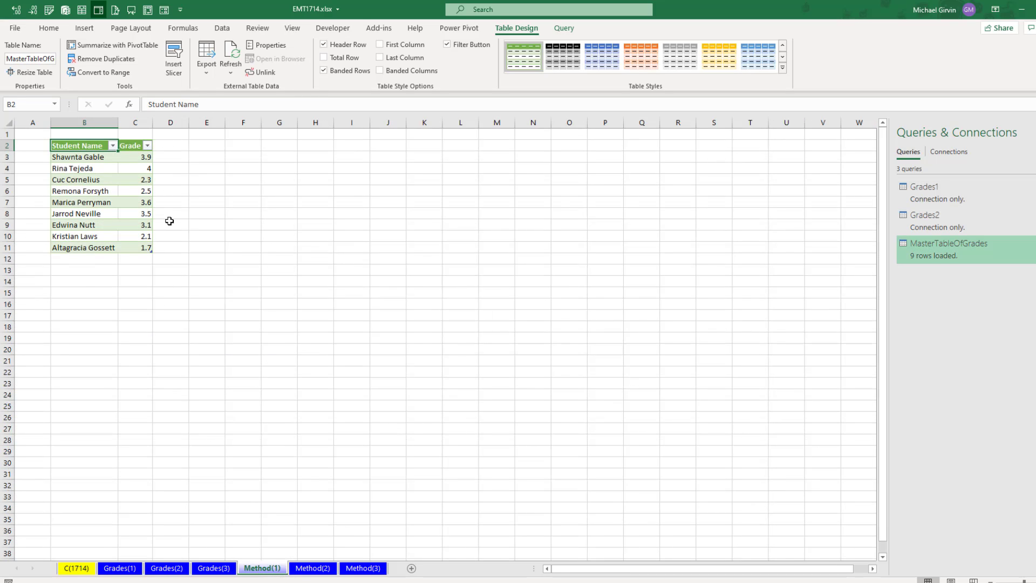
# Create a Grades3 query from the Grades(3) table, loaded as connection only.
pyautogui.click(217, 569)
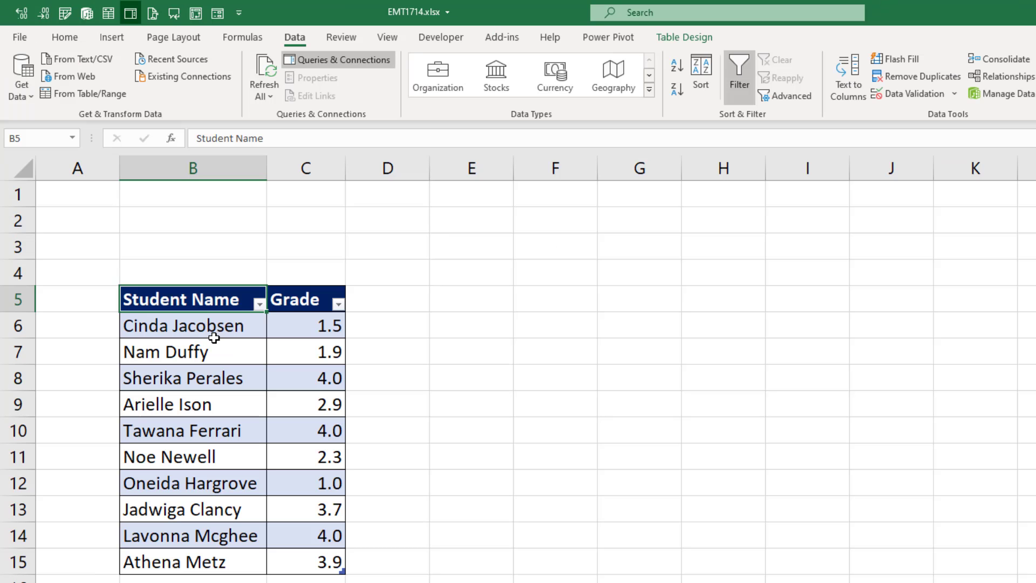
pyautogui.click(89, 92)
pyautogui.click(124, 201)
pyautogui.click(158, 240)
pyautogui.click(634, 347)
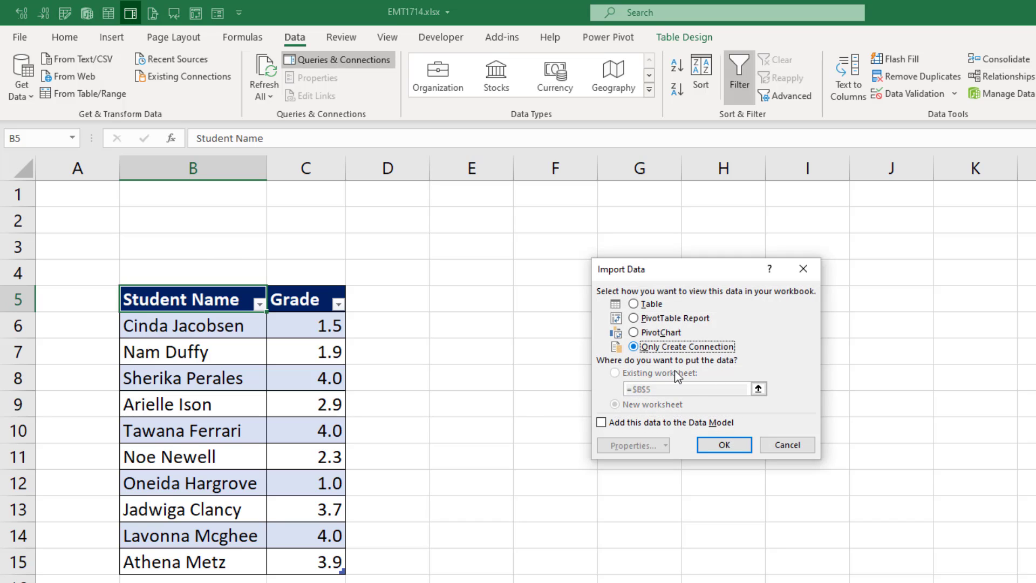
pyautogui.click(724, 445)
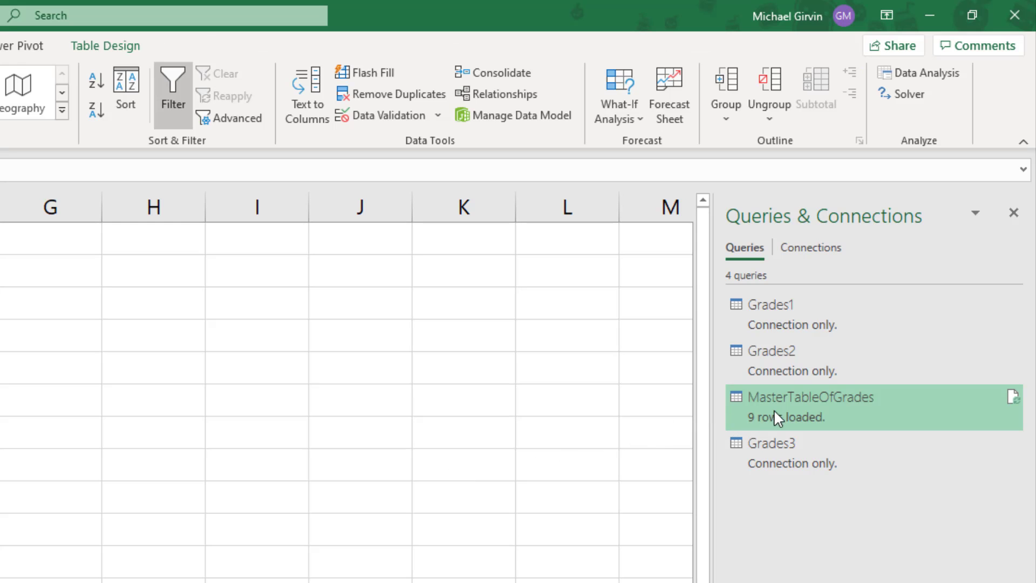
# Open the MasterTableOfGrades query for editing with all queries listed.
pyautogui.moveTo(836, 412)
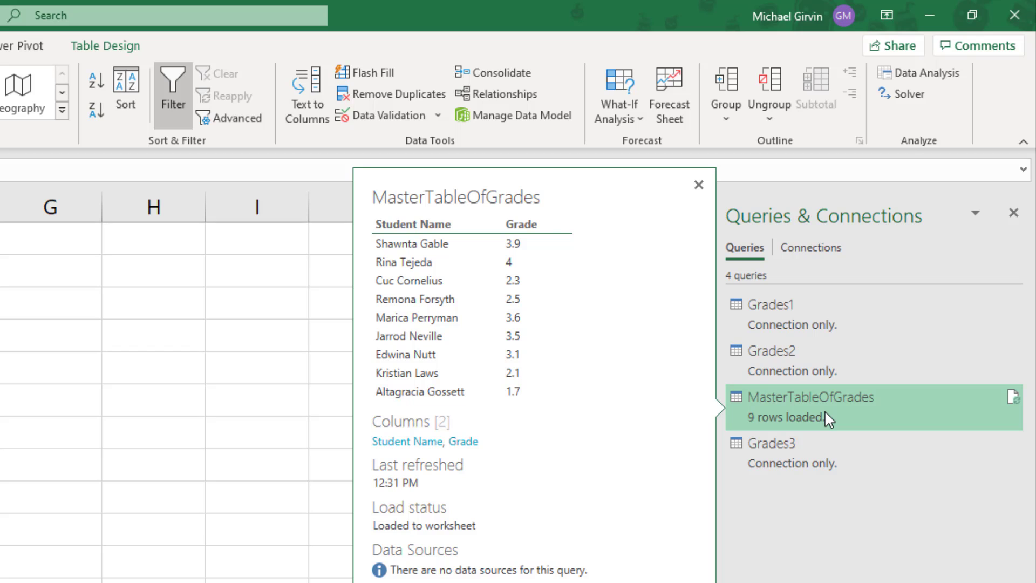
pyautogui.doubleClick(824, 410)
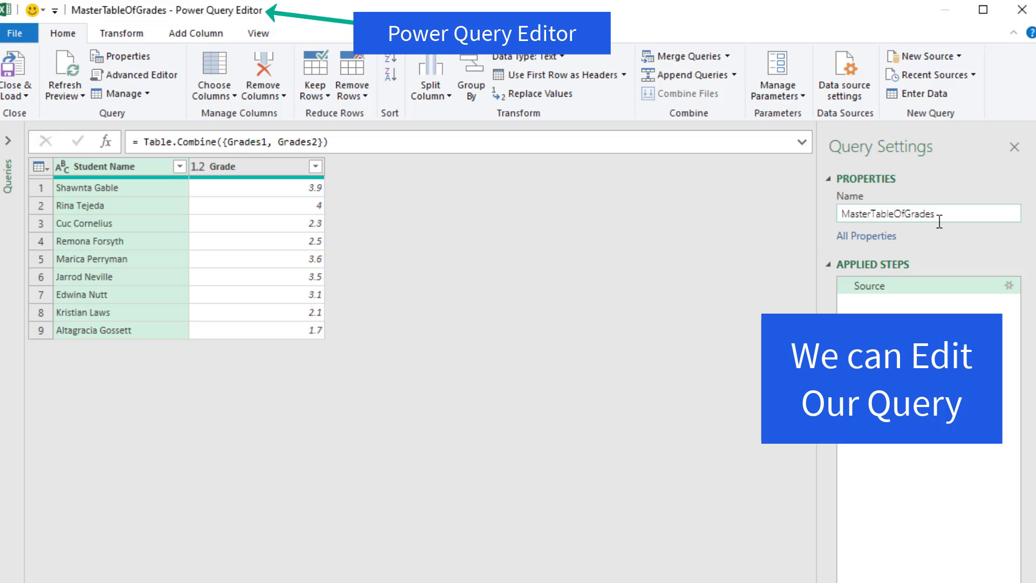
pyautogui.click(10, 141)
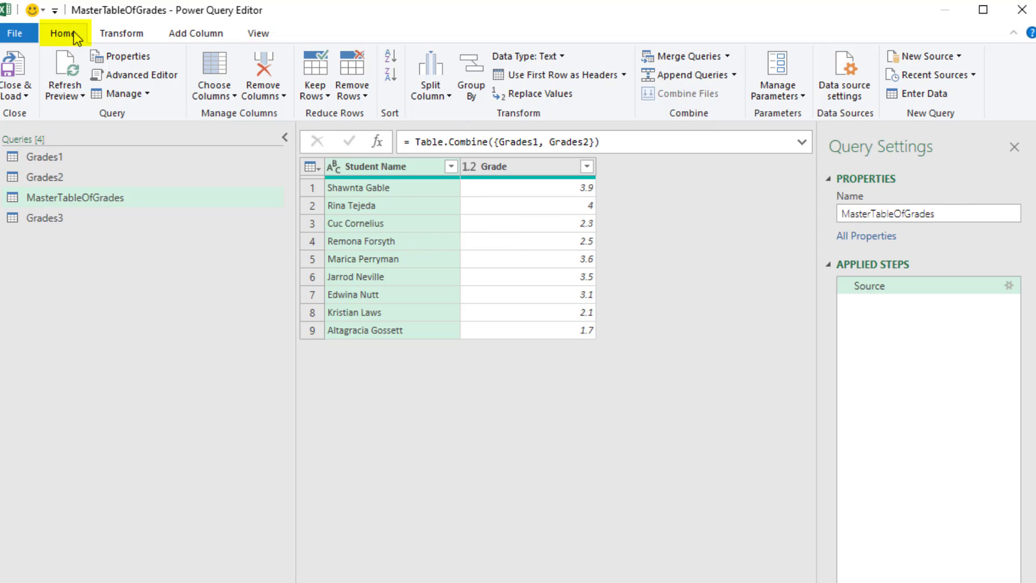
# Append Grades3 to MasterTableOfGrades, load the 19 rows, and save the workbook.
pyautogui.click(735, 76)
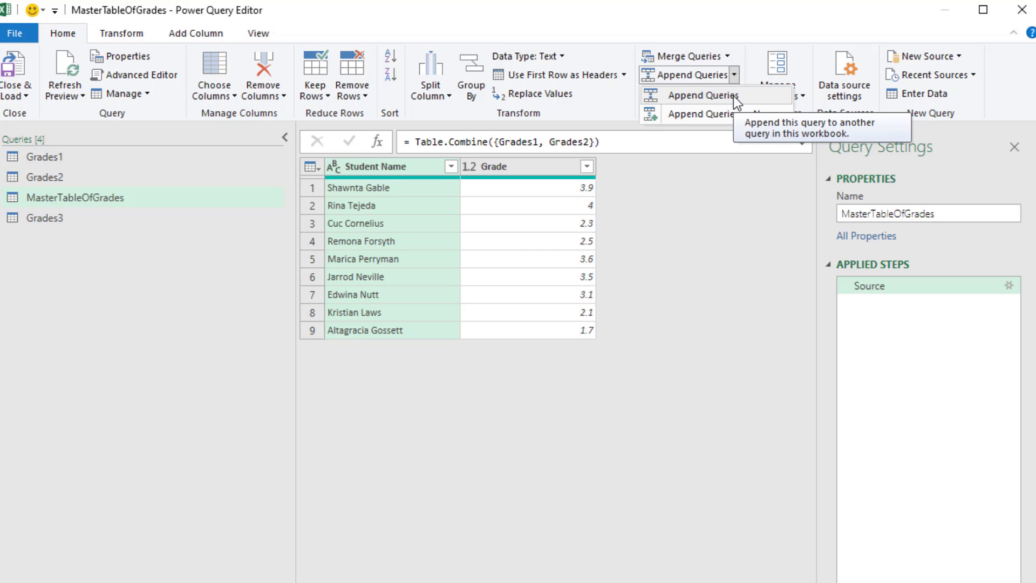
pyautogui.click(736, 97)
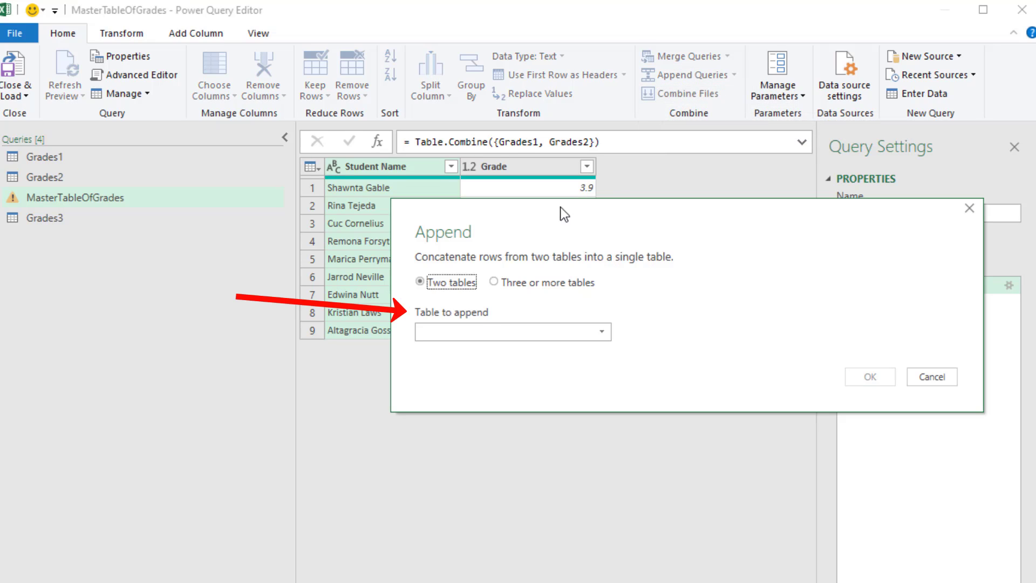
pyautogui.click(473, 336)
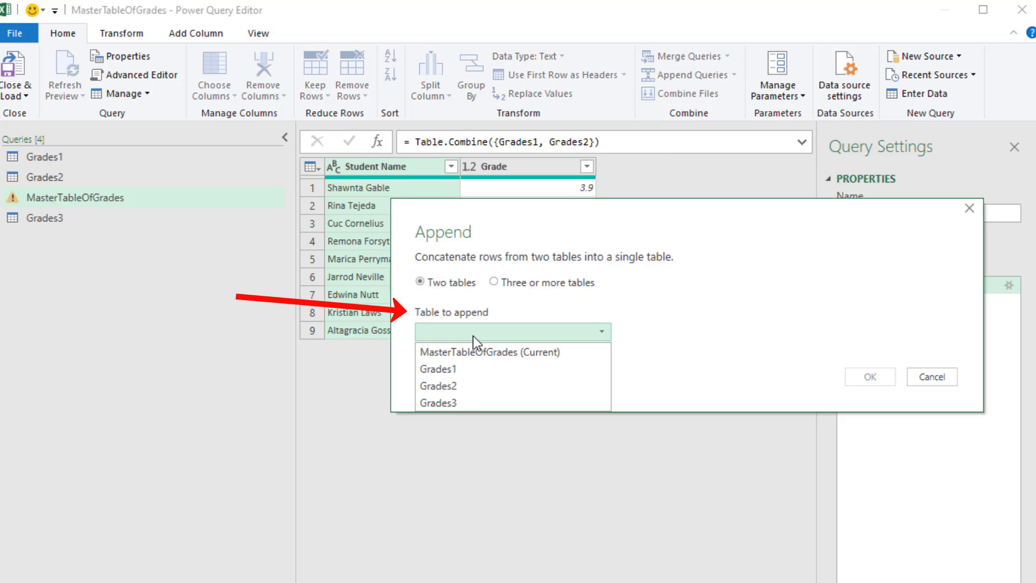
pyautogui.click(464, 404)
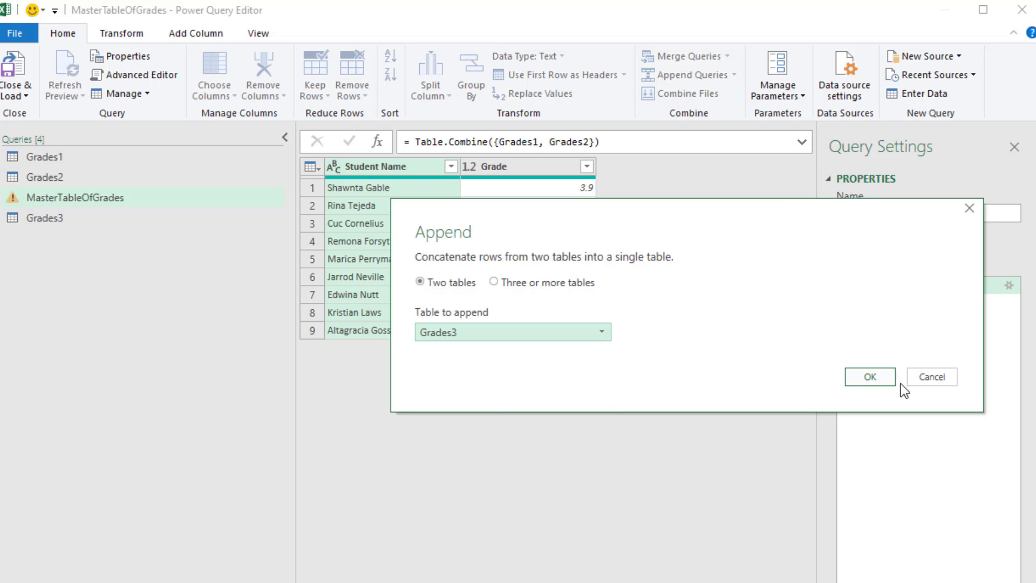
pyautogui.click(870, 376)
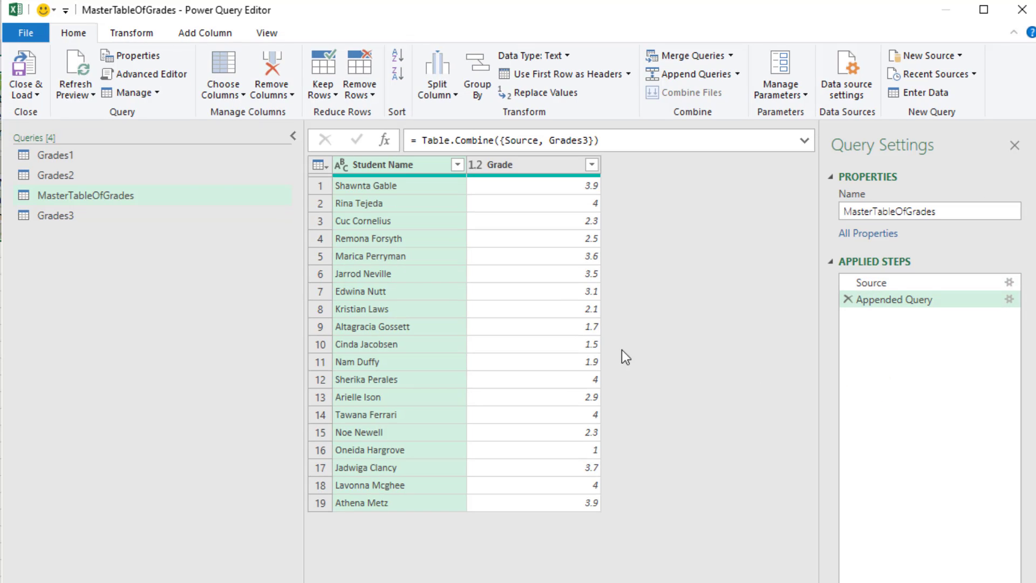
pyautogui.click(32, 70)
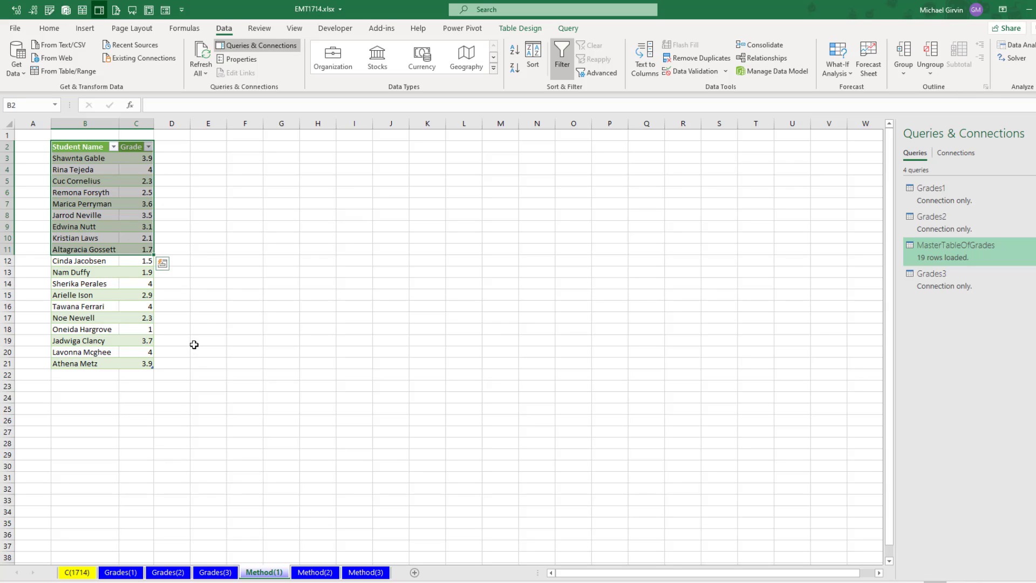
pyautogui.hotkey('ctrl', 's')
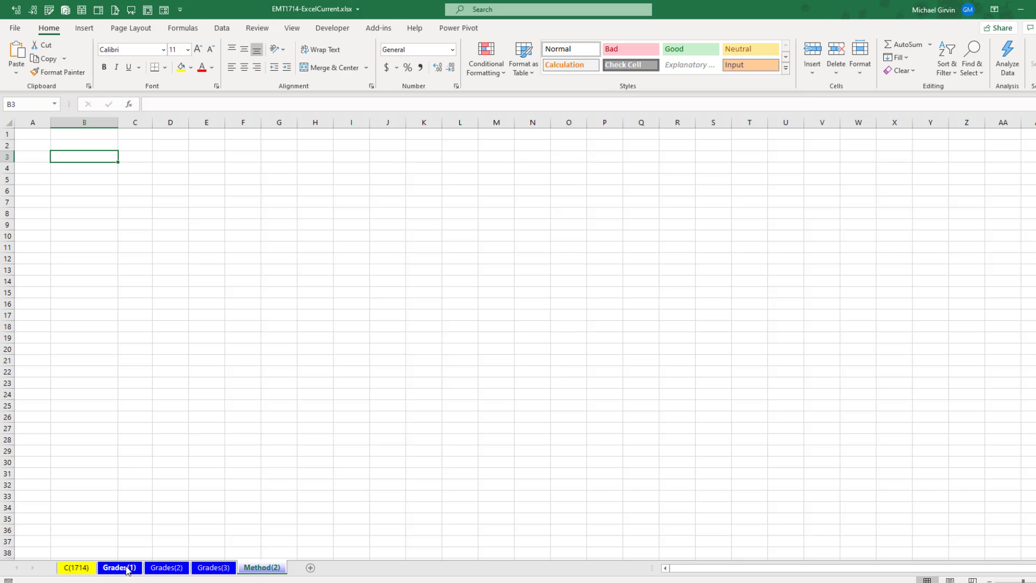
# Look through the Grades(1), Grades(2) and Grades(3) sheets, ending on empty Method(2).
pyautogui.click(128, 568)
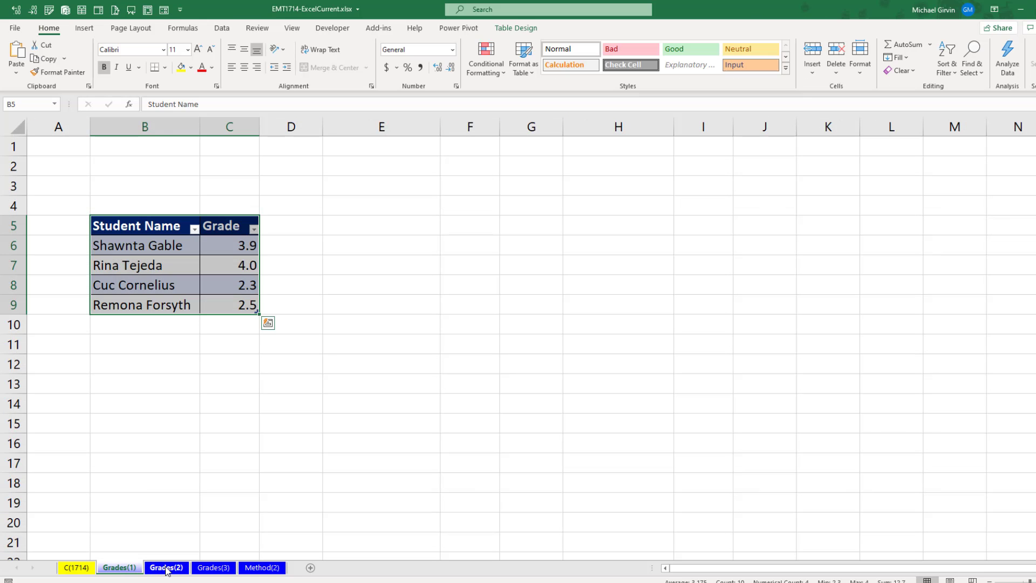
pyautogui.click(183, 569)
pyautogui.click(213, 568)
pyautogui.click(262, 568)
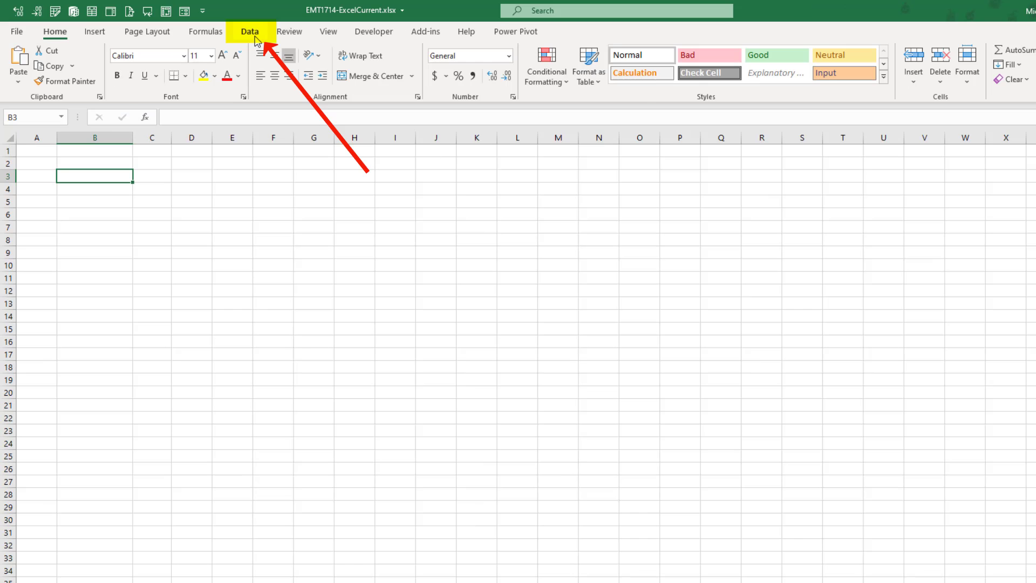
# Create a new blank query via Get Data > From Other Sources.
pyautogui.click(222, 27)
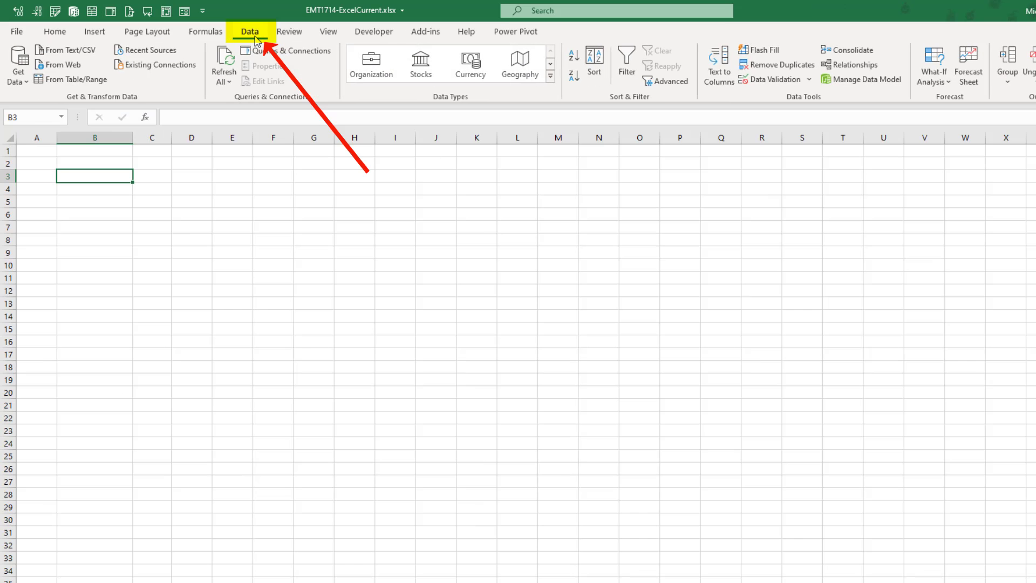
pyautogui.click(27, 83)
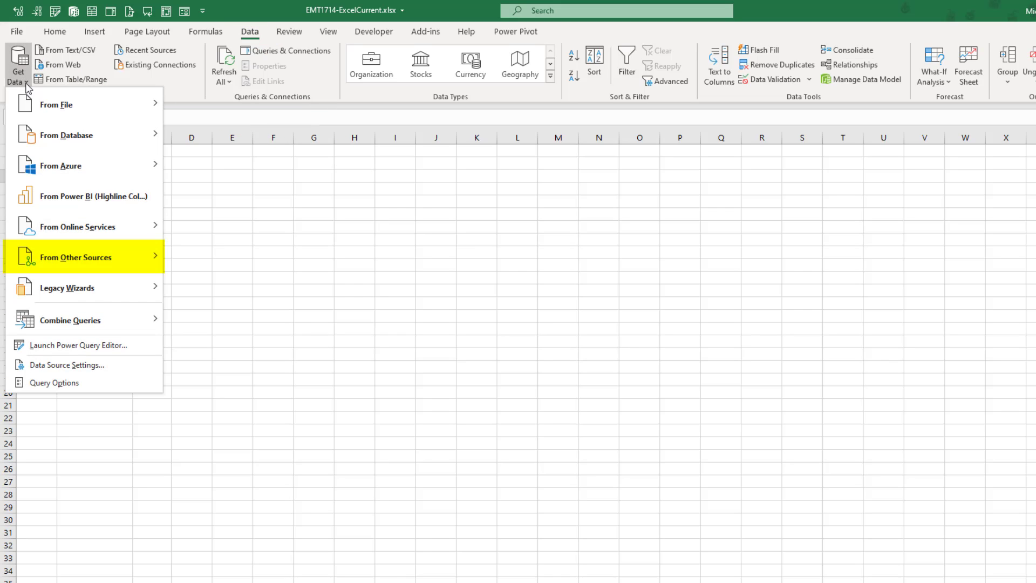
pyautogui.moveTo(86, 257)
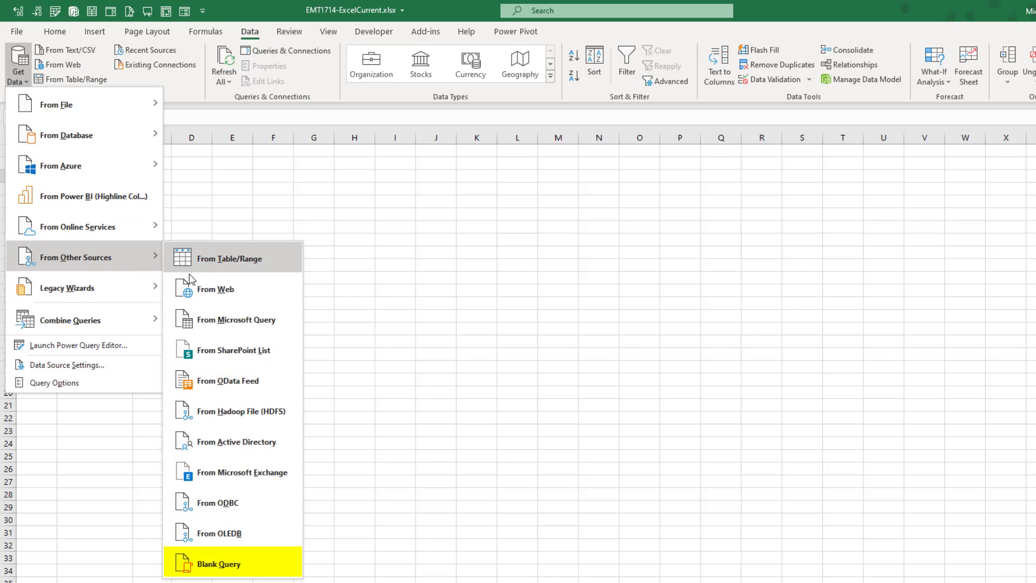
pyautogui.click(252, 575)
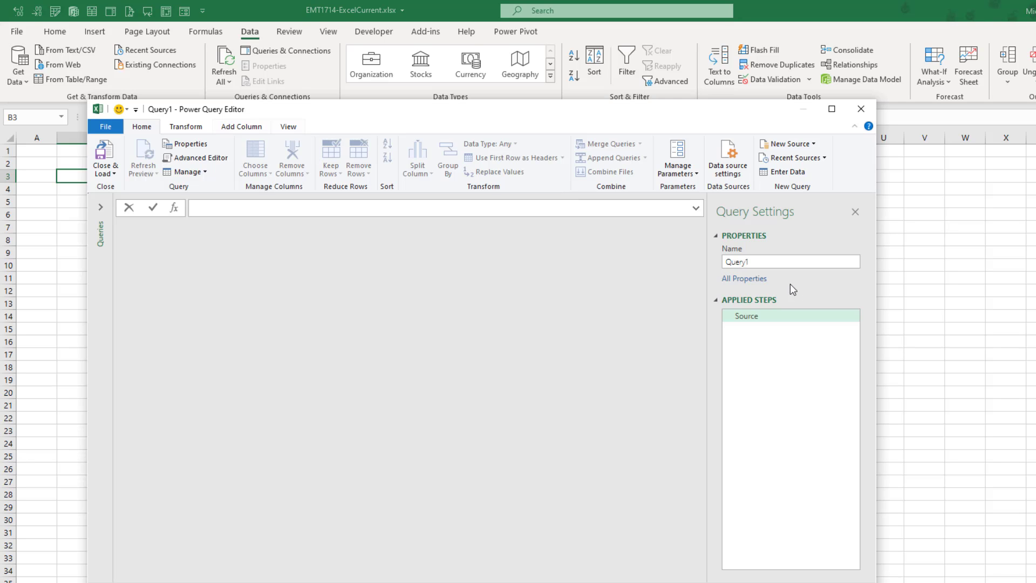
# Rename Query1 to MasterGradeTableECW and copy the new name.
pyautogui.doubleClick(763, 263)
pyautogui.write('MasterGradeTableECW')
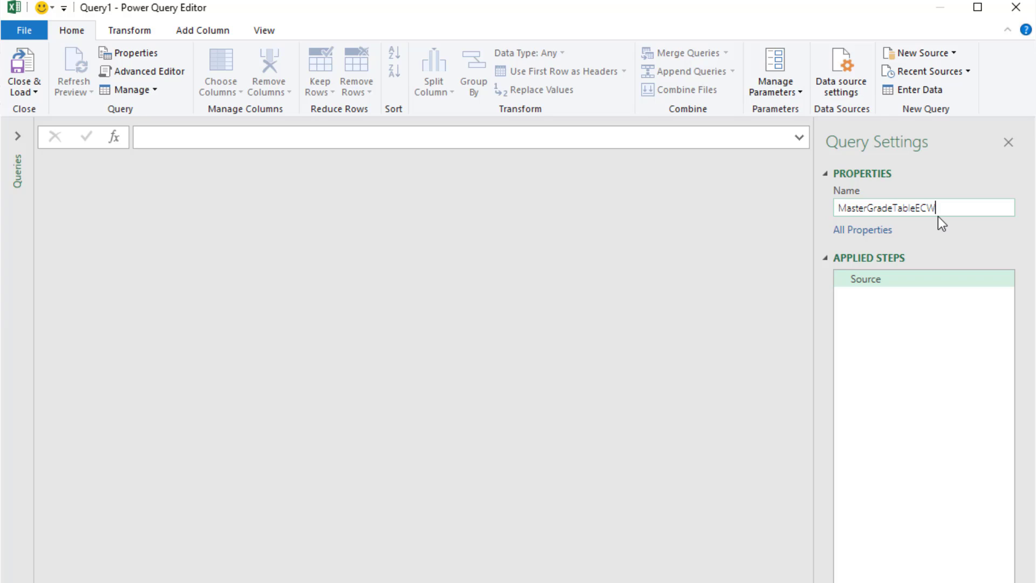
pyautogui.moveTo(948, 211); pyautogui.dragTo(739, 213)
pyautogui.hotkey('ctrl', 'c')
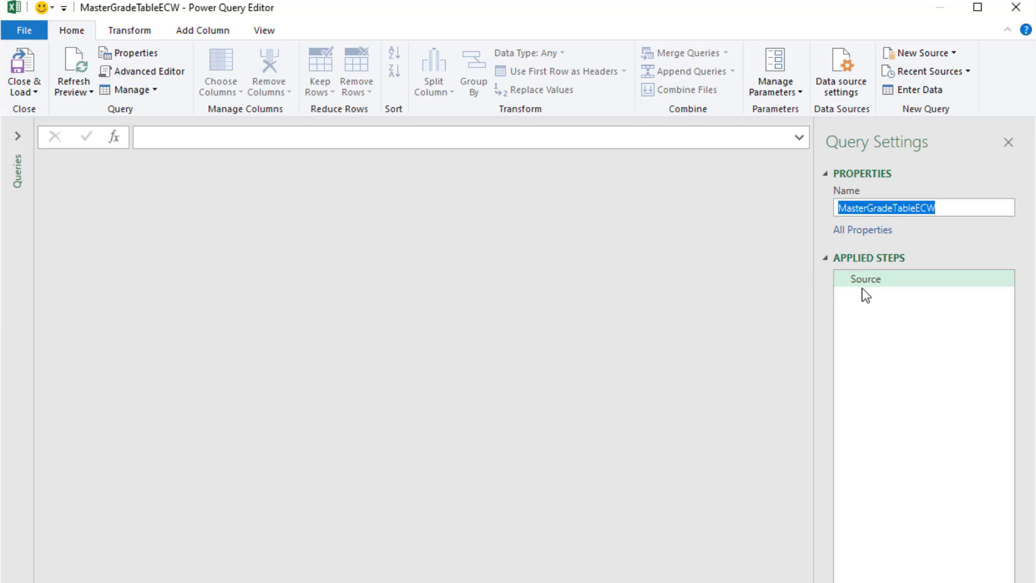
# Set the Source formula to =Excel.CurrentWorkbook() so it lists the Grades1–Grades3 tables.
pyautogui.click(166, 141)
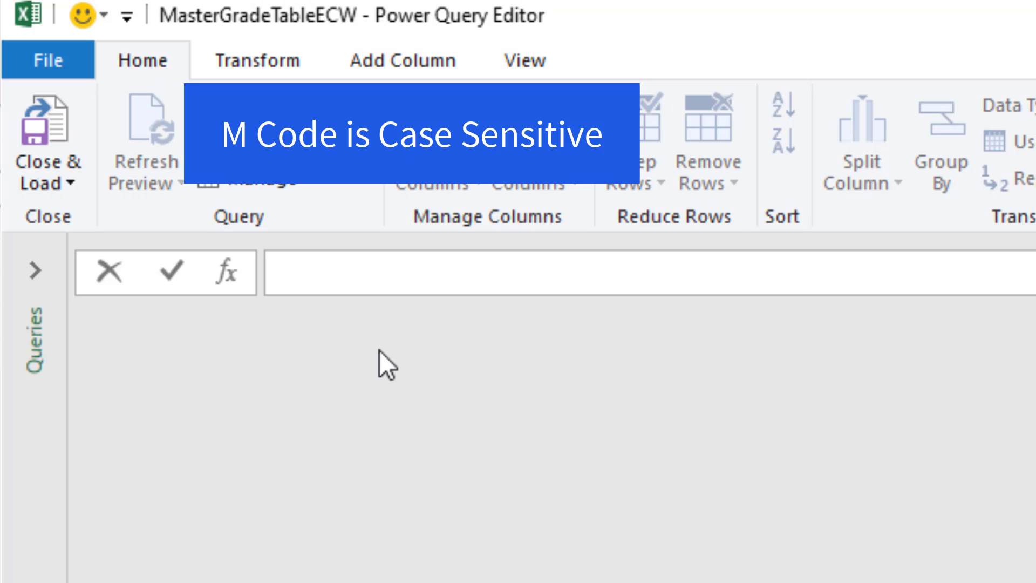
pyautogui.write('=E')
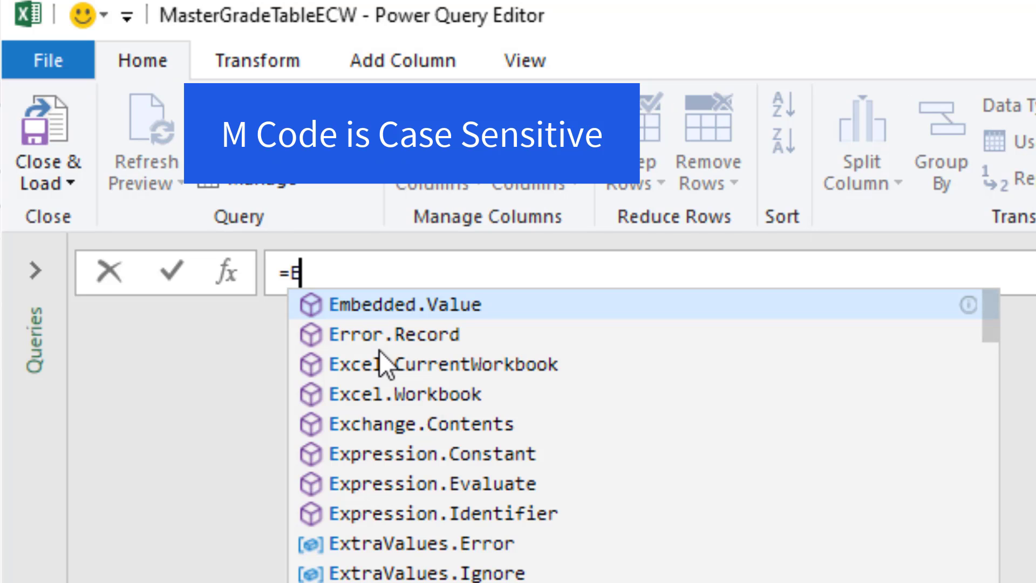
pyautogui.write('x')
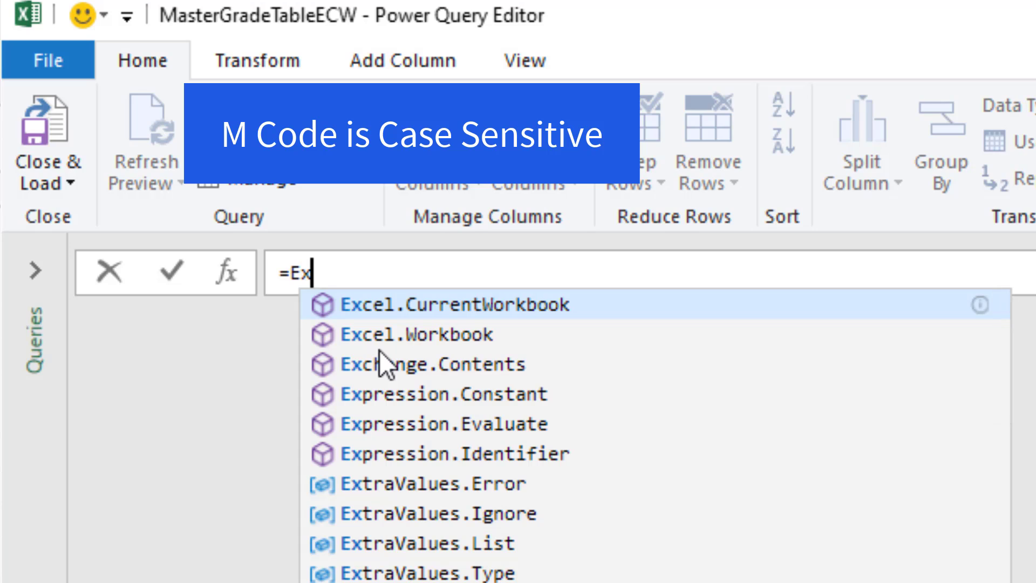
pyautogui.press('Tab')
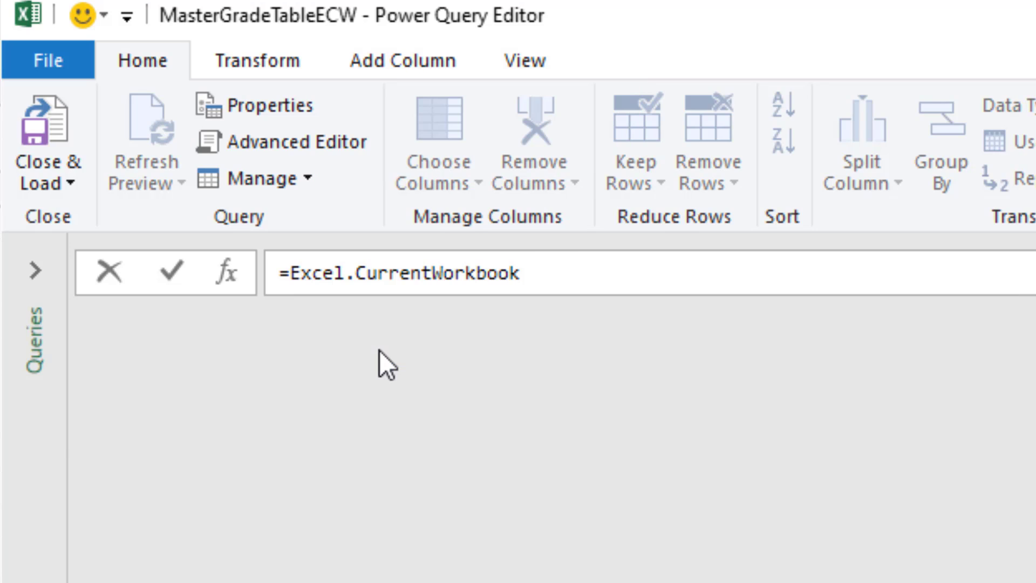
pyautogui.write('(')
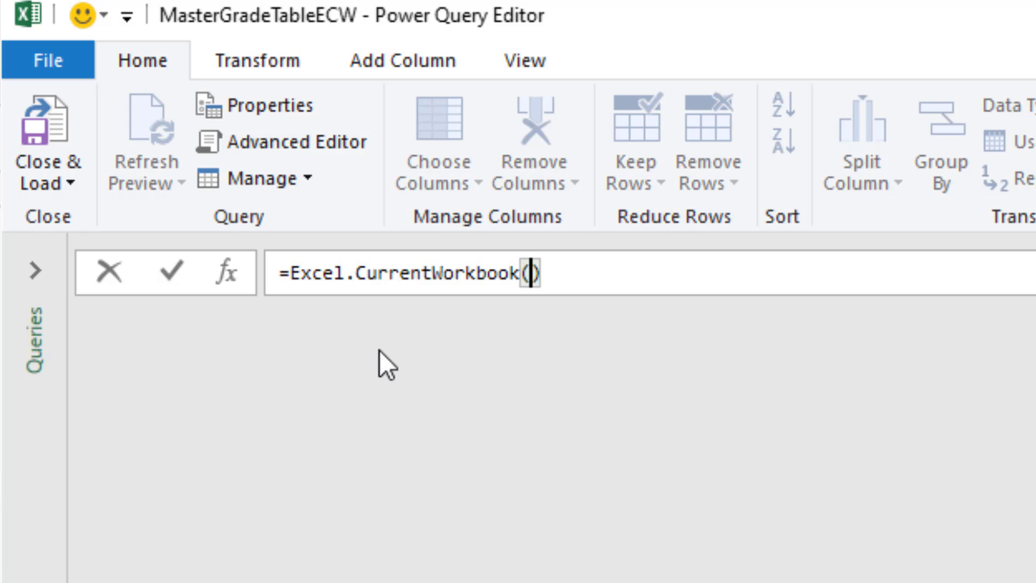
pyautogui.click(568, 275)
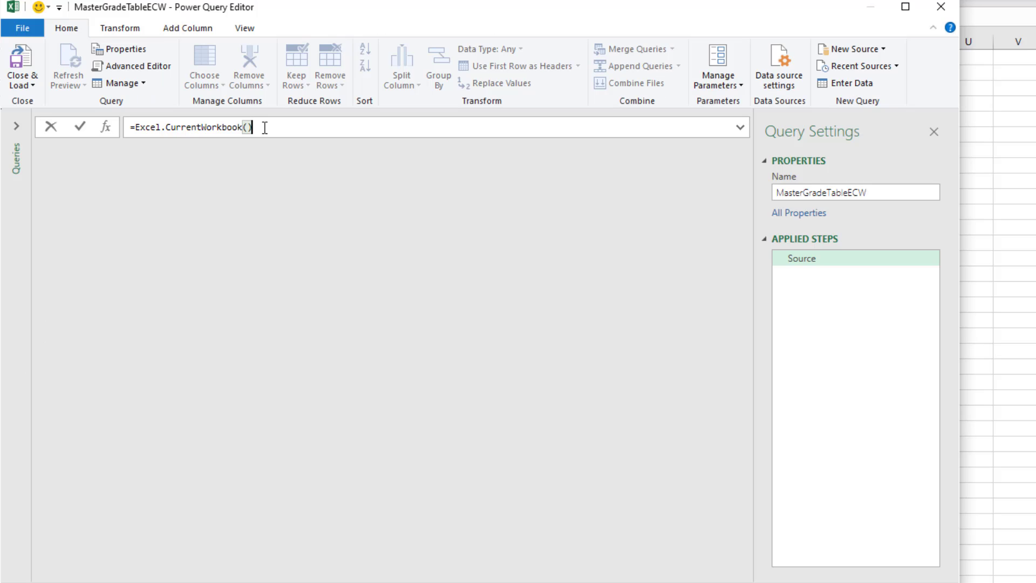
pyautogui.press('Return')
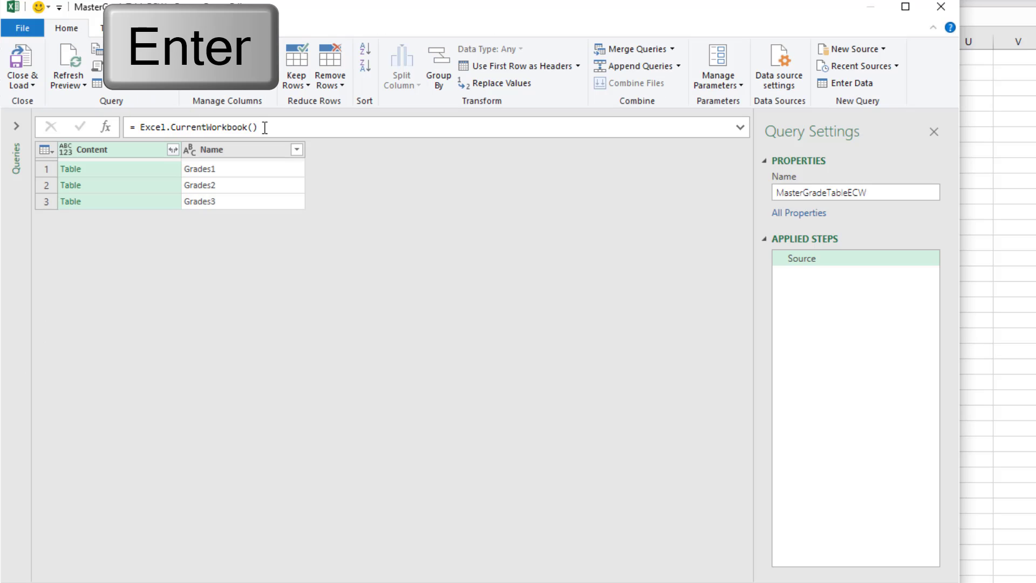
# Preview the nested Grades1, Grades2 and Grades3 tables listed in the MasterGradeTableECW query.
pyautogui.click(122, 170)
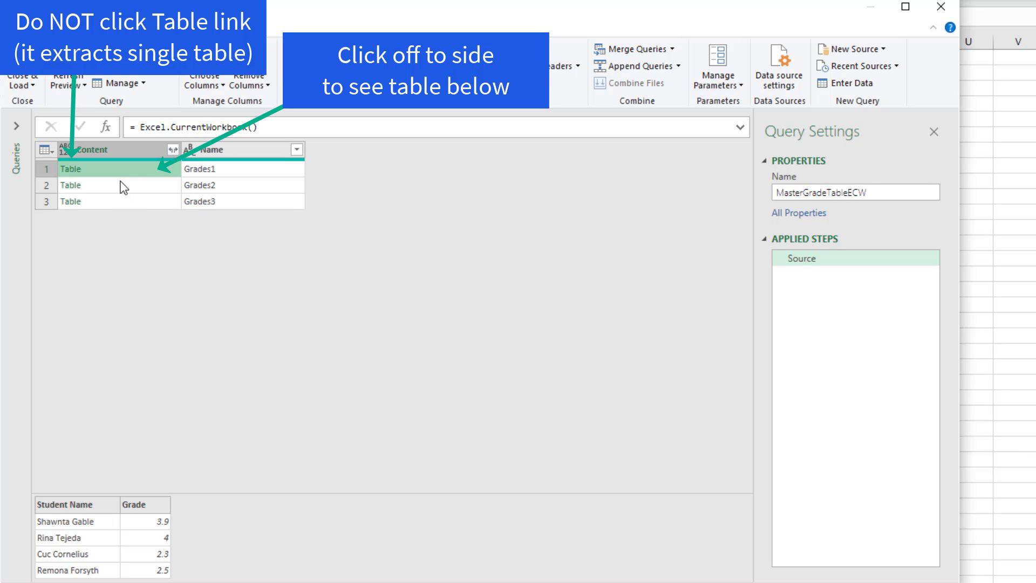
pyautogui.click(117, 182)
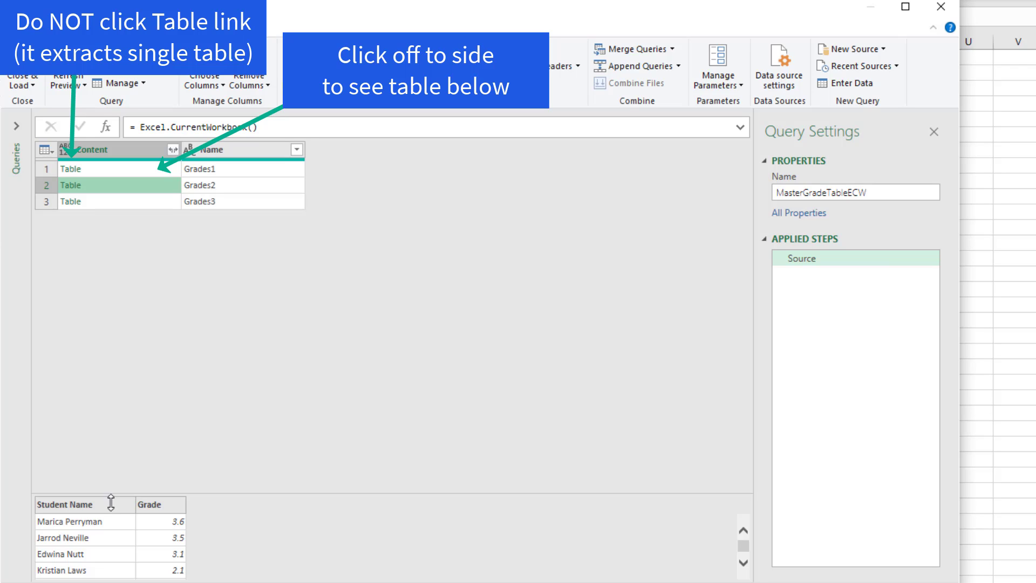
pyautogui.click(134, 203)
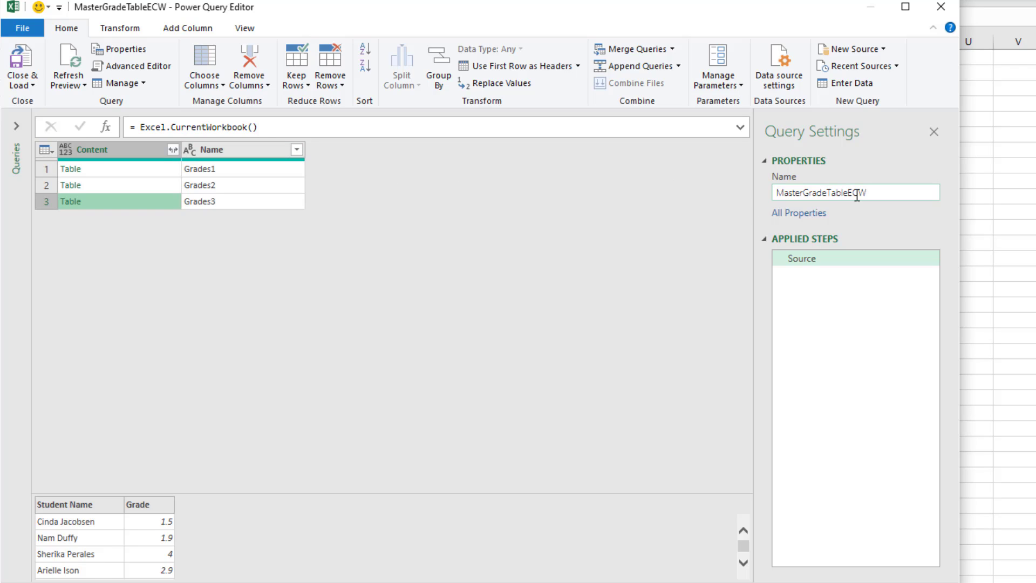
# Filter the Name column with Does Not Equal MasterGradeTableECW.
pyautogui.click(297, 150)
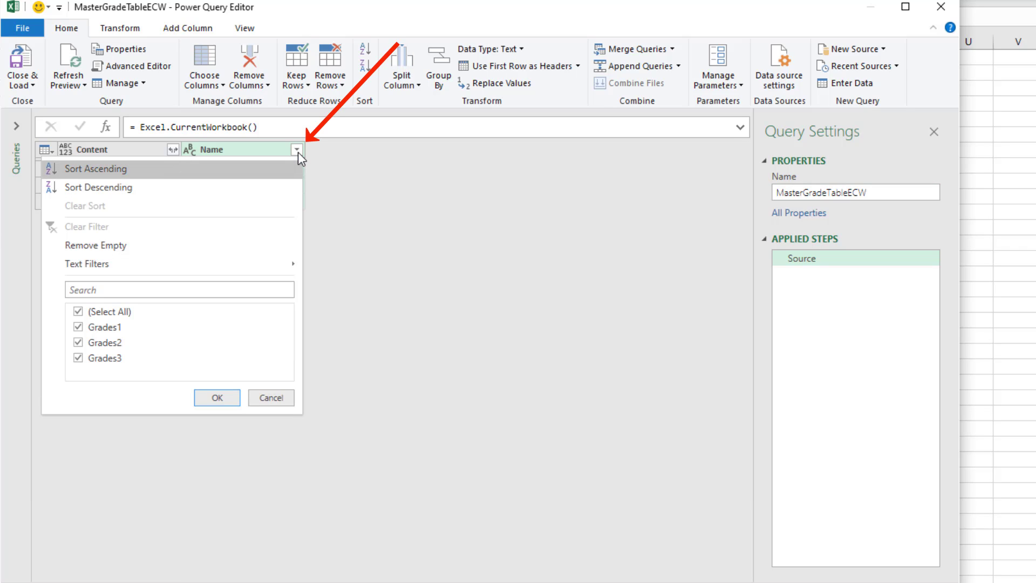
pyautogui.moveTo(215, 265)
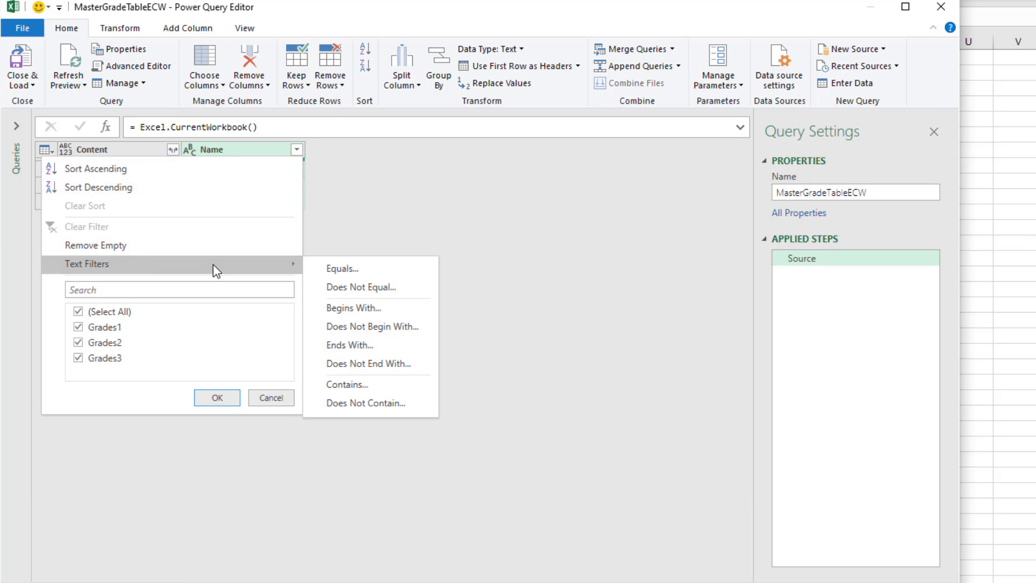
pyautogui.click(390, 291)
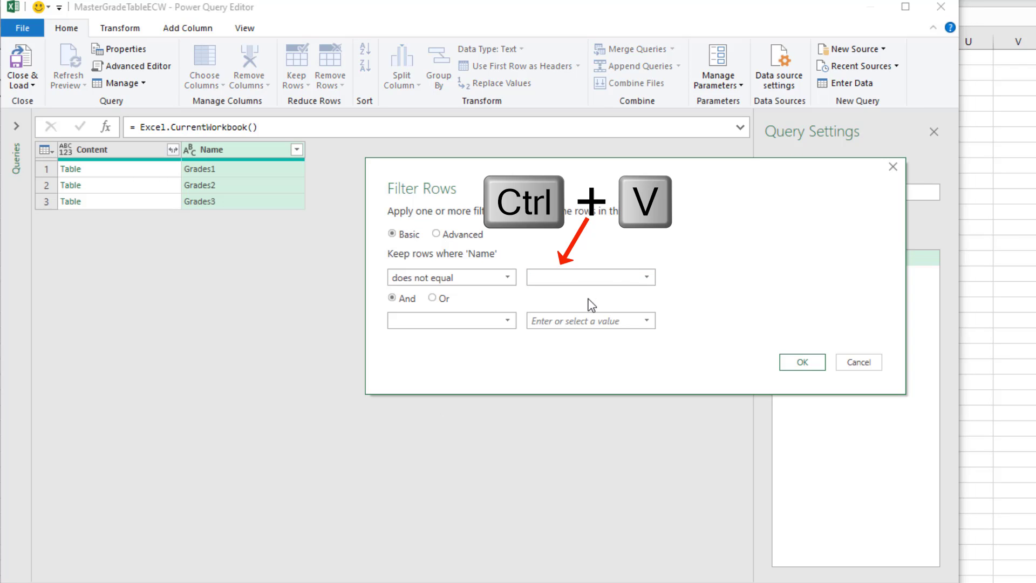
pyautogui.hotkey('ctrl', 'v')
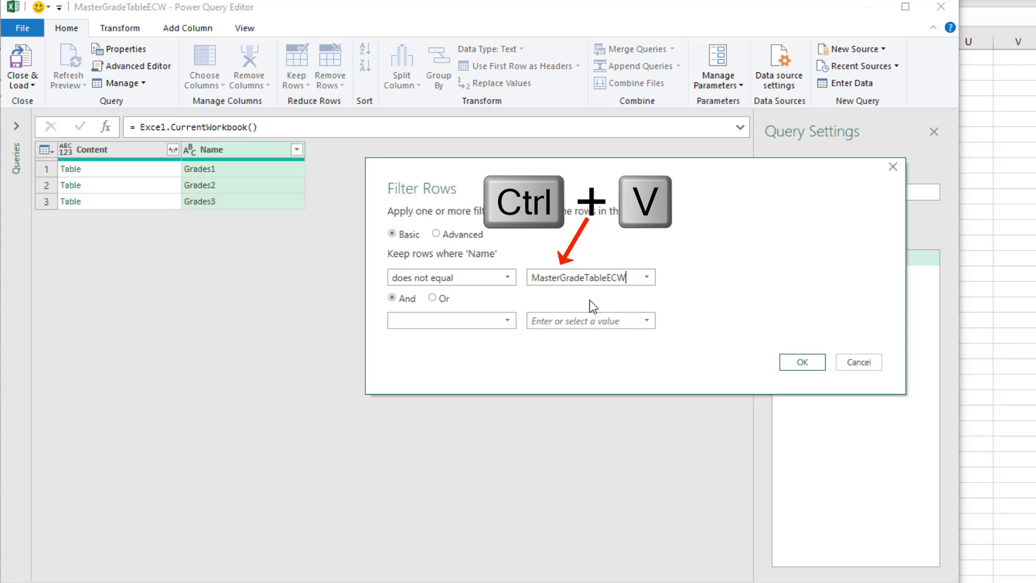
pyautogui.click(803, 362)
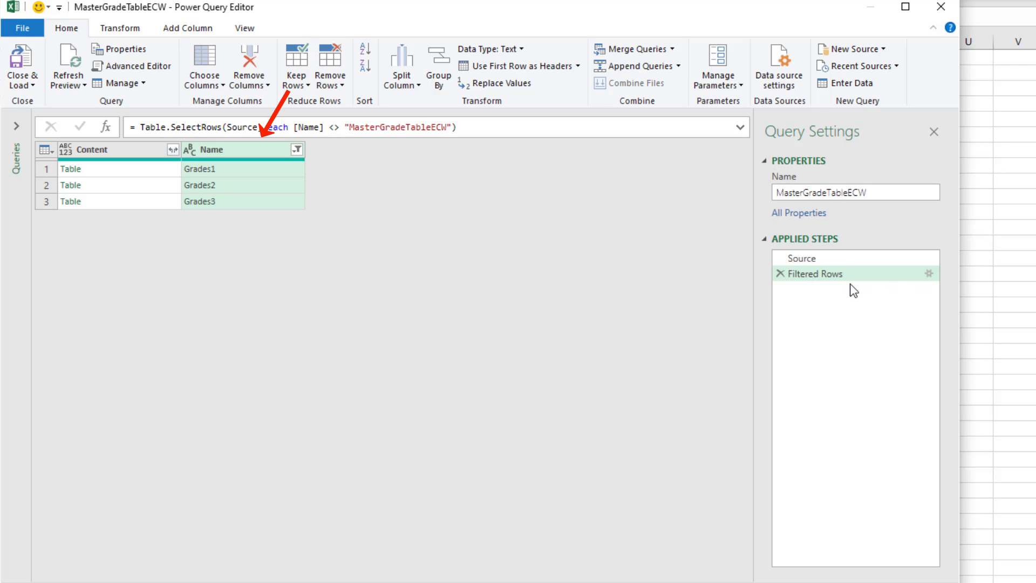
# Remove the Name column, then compare the Filtered Rows and Removed Columns steps.
pyautogui.rightClick(244, 154)
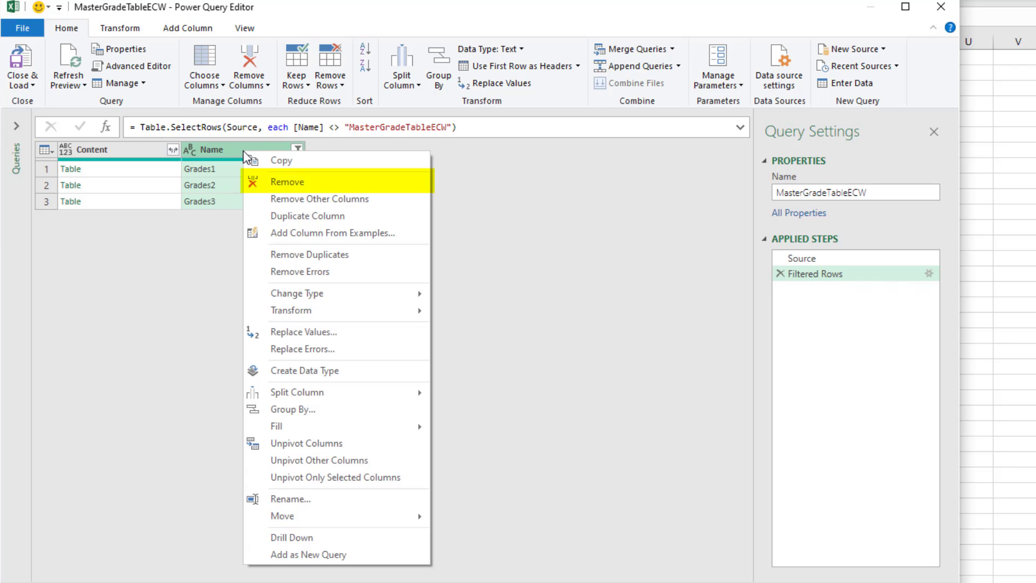
pyautogui.click(292, 186)
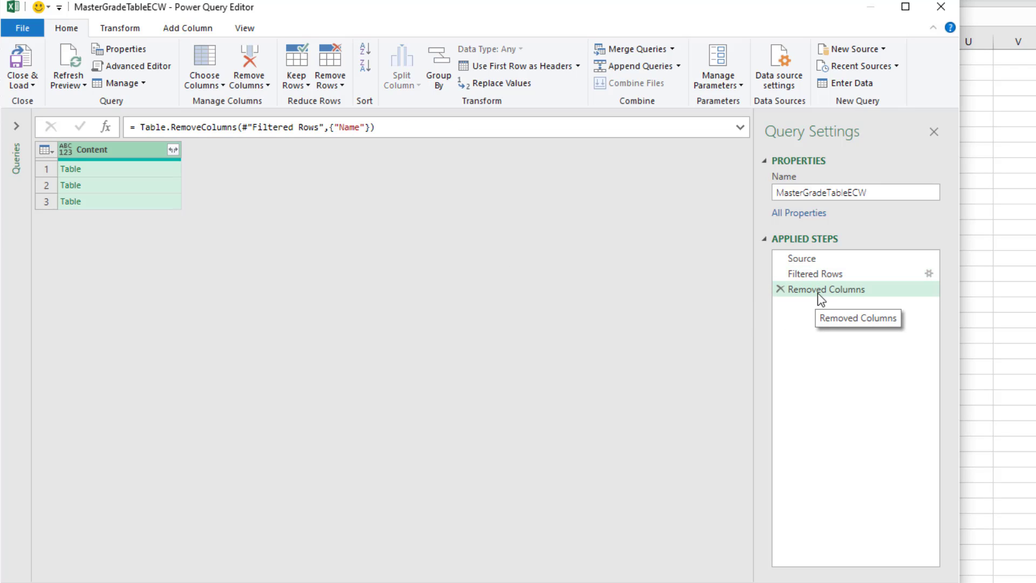
pyautogui.click(830, 277)
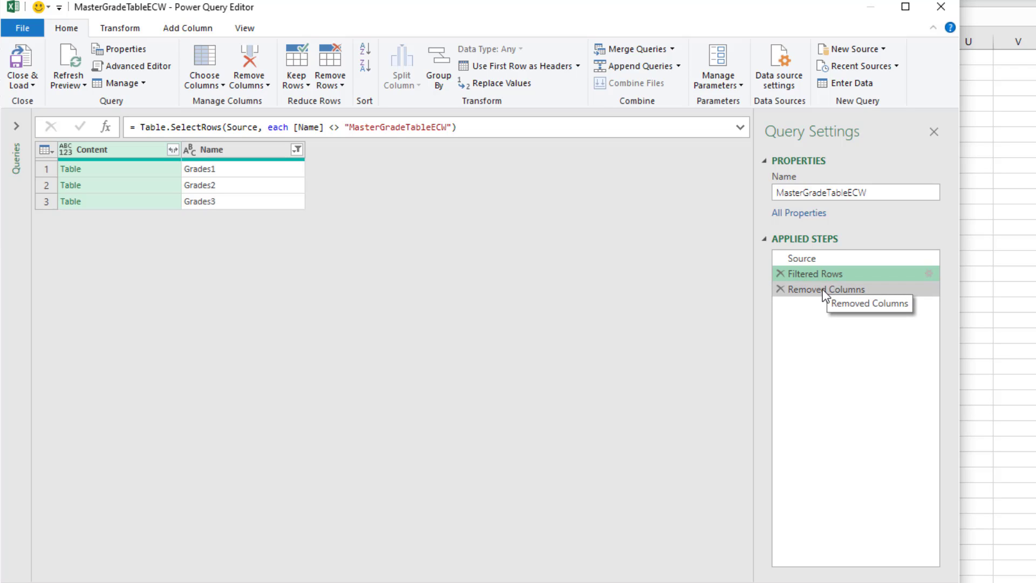
pyautogui.click(821, 289)
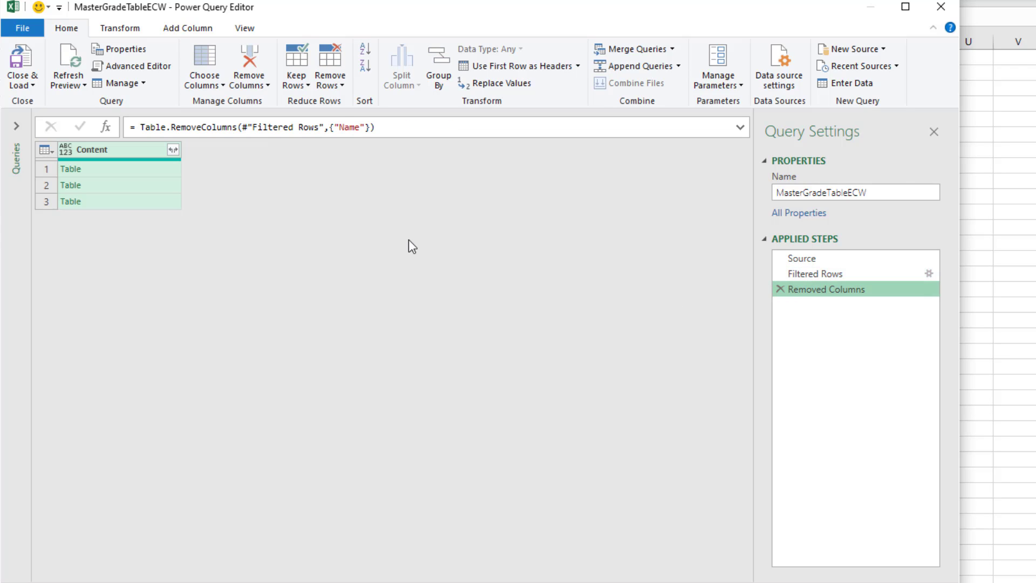
# Expand the Content tables into Student Name and Grade columns without the original-name prefix.
pyautogui.click(173, 150)
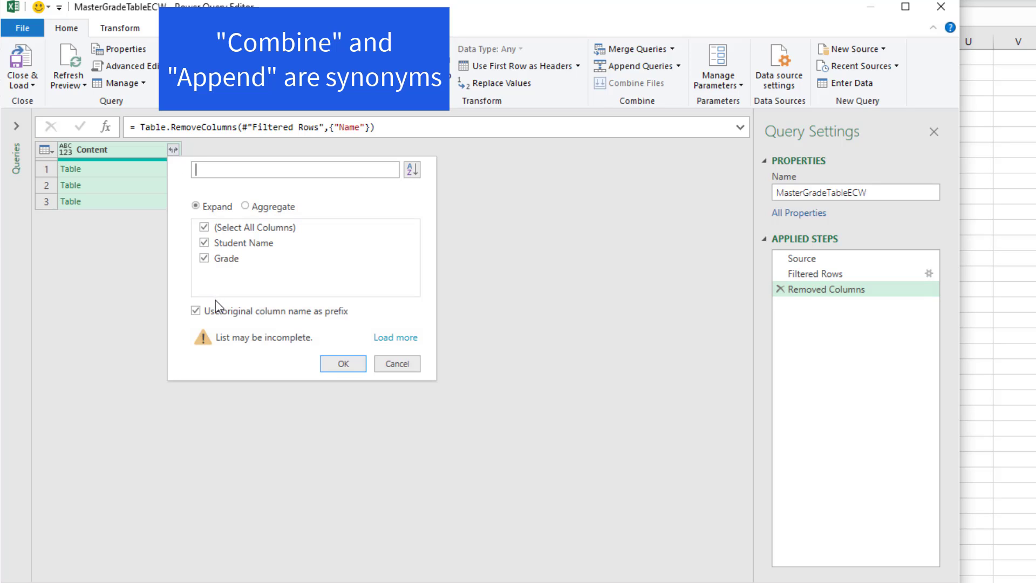
pyautogui.click(196, 312)
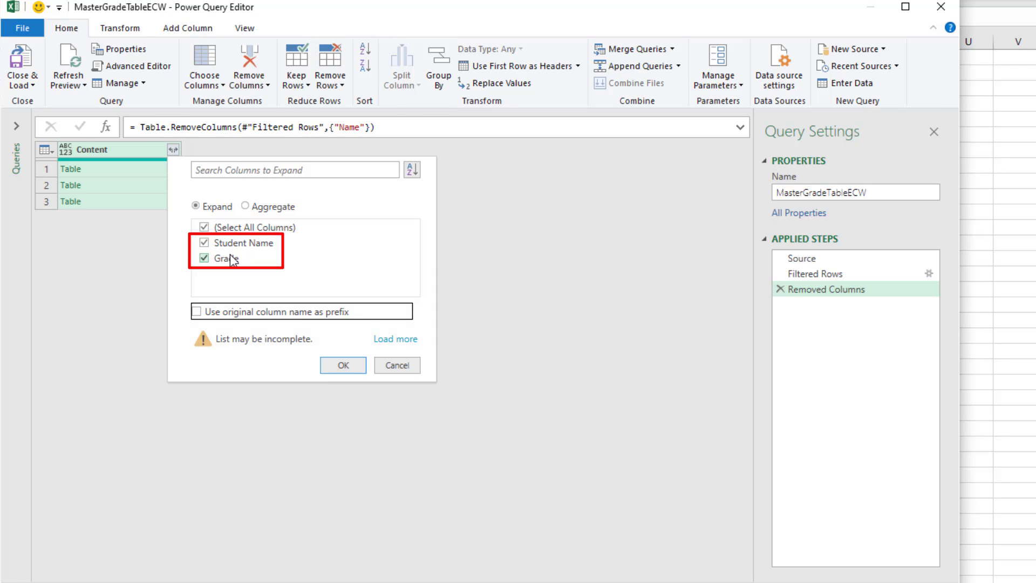
pyautogui.click(360, 369)
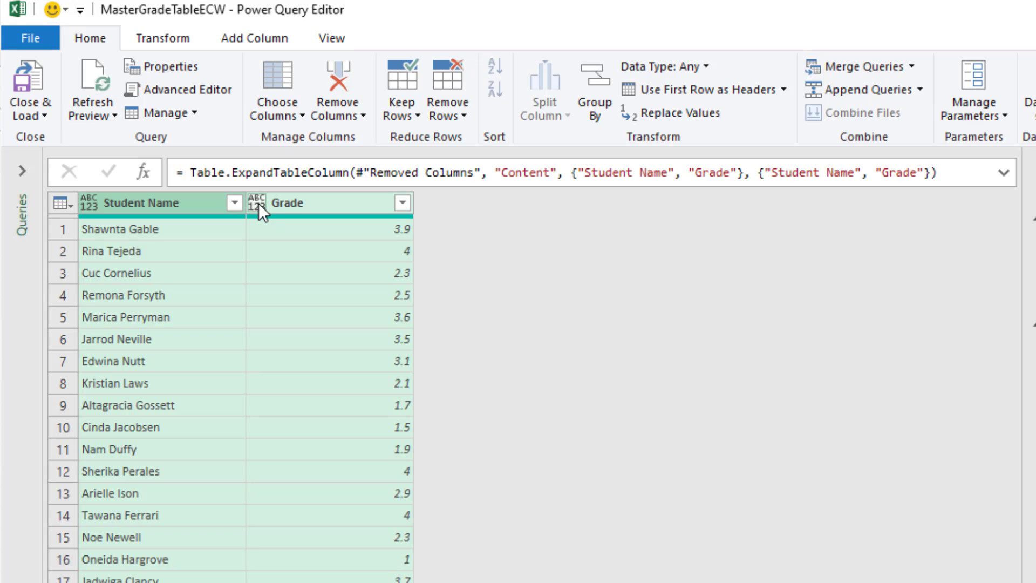
# Set Grade to Decimal Number and Student Name to Text.
pyautogui.click(258, 203)
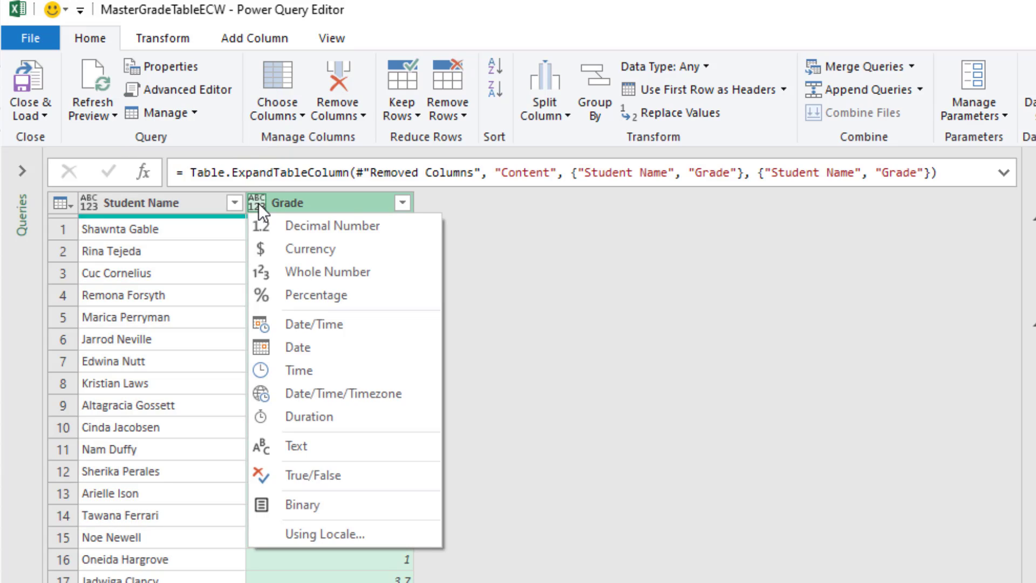
pyautogui.click(336, 229)
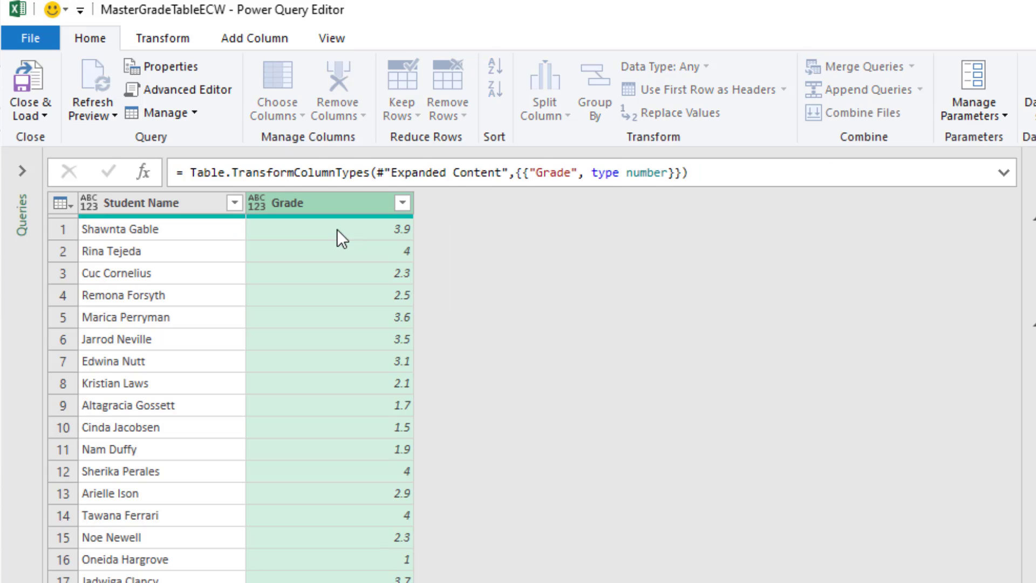
pyautogui.click(89, 206)
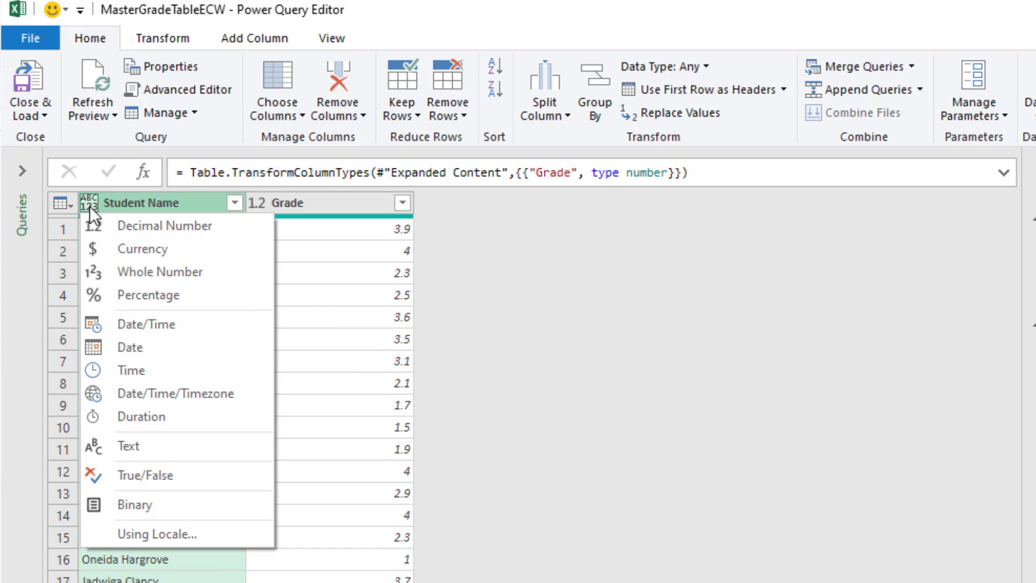
pyautogui.click(150, 445)
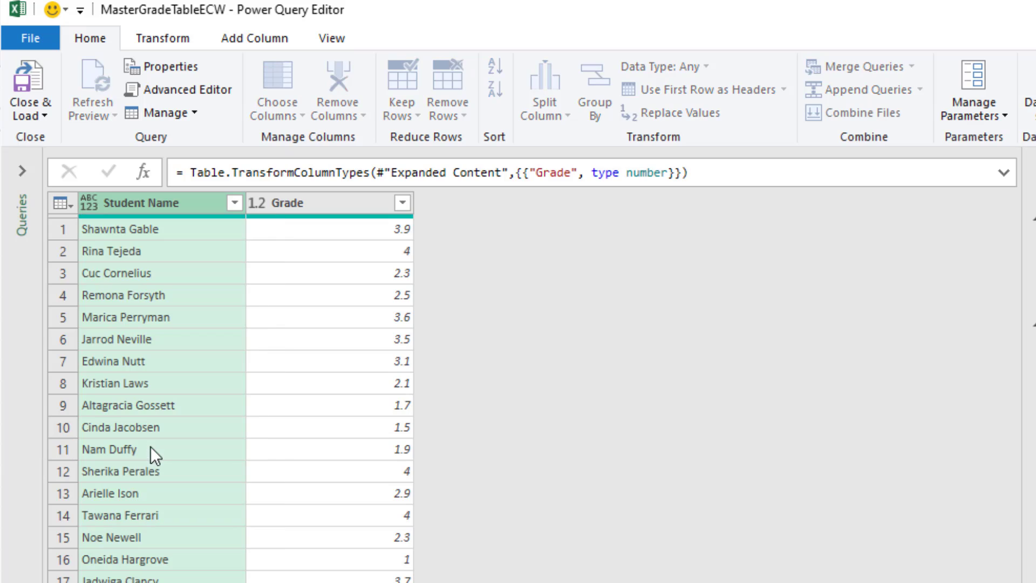
# Close & Load the query as a table on the existing worksheet at $B$3.
pyautogui.click(45, 115)
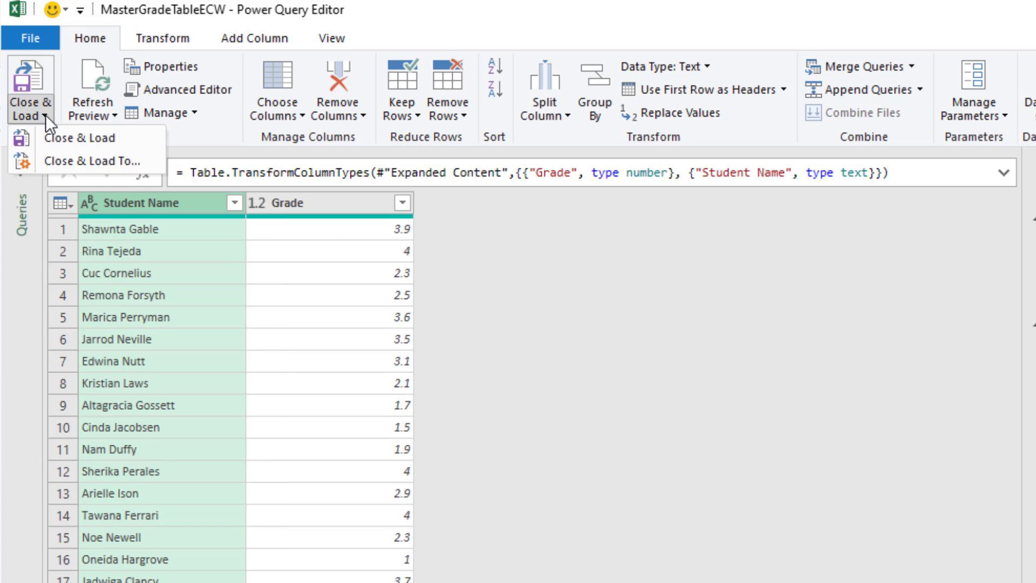
pyautogui.click(102, 162)
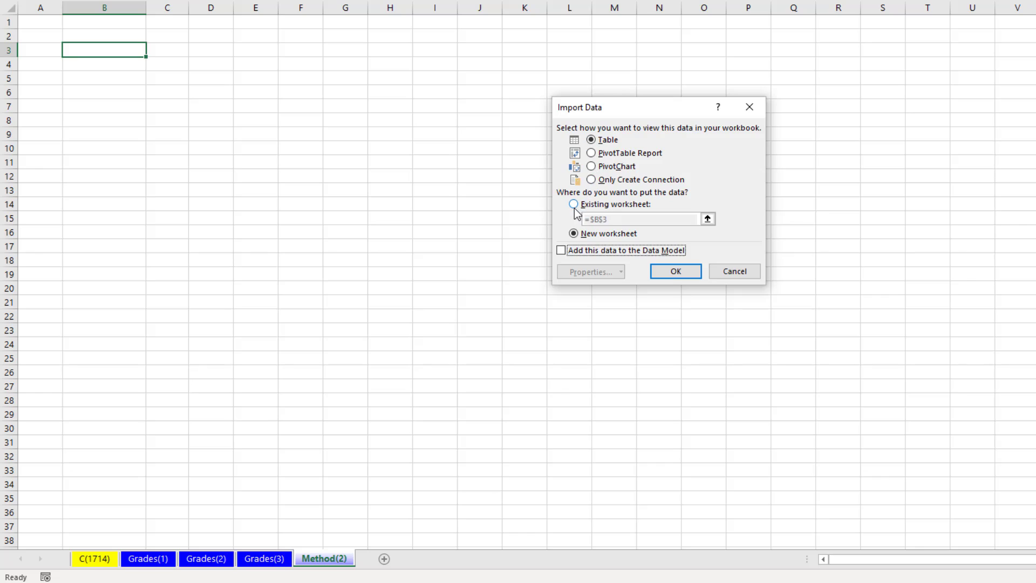
pyautogui.click(573, 206)
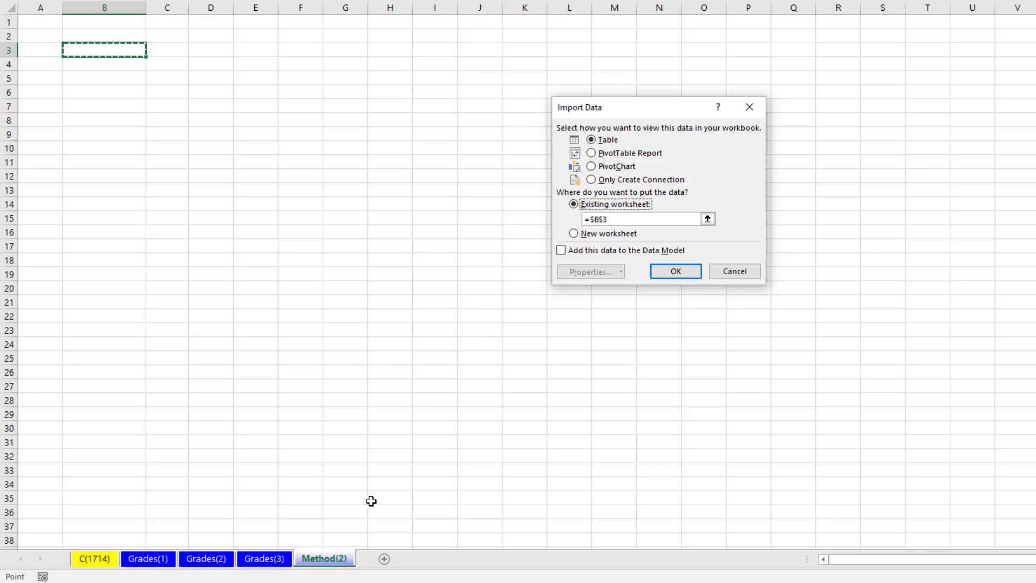
pyautogui.click(694, 273)
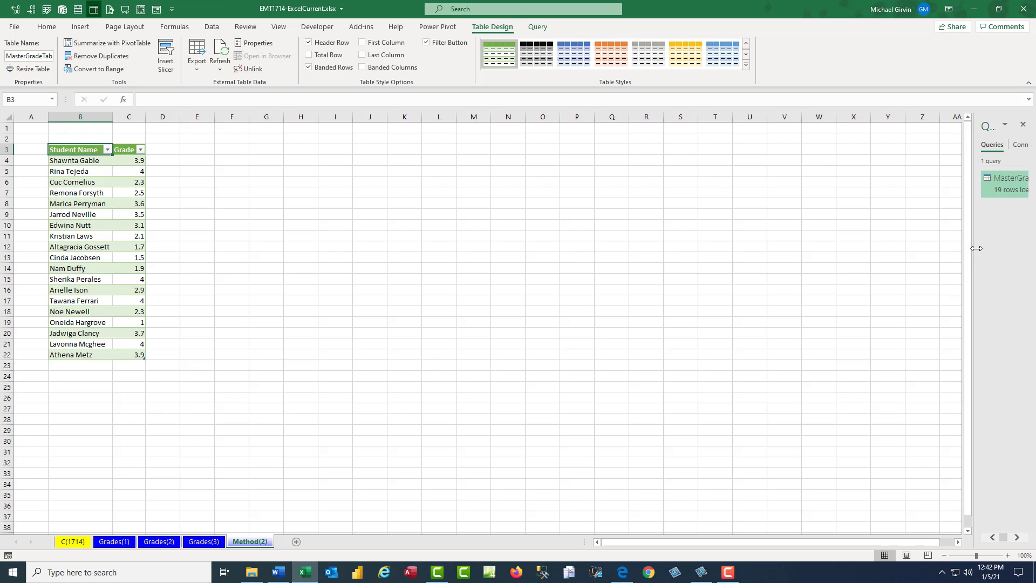
# Widen the Queries pane and compare the Grades(3) sheet with the Method(2) result.
pyautogui.moveTo(977, 248); pyautogui.dragTo(842, 242)
pyautogui.moveTo(919, 194)
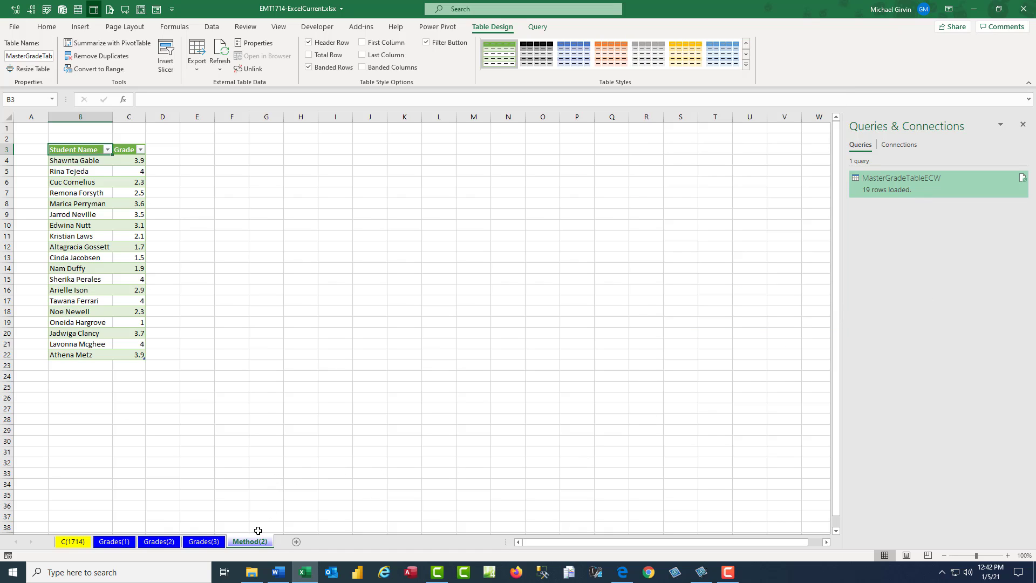
pyautogui.click(217, 542)
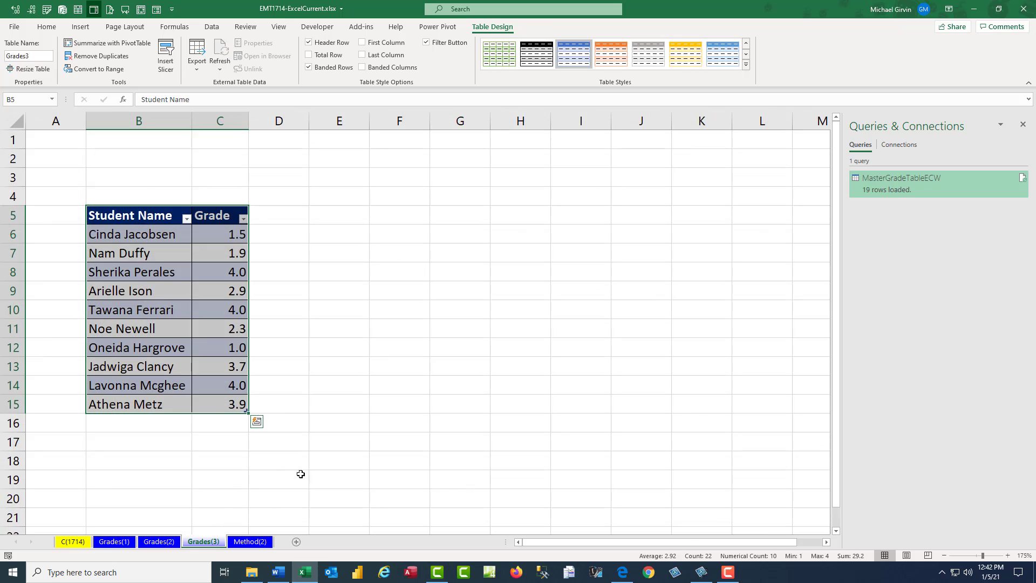
pyautogui.click(253, 545)
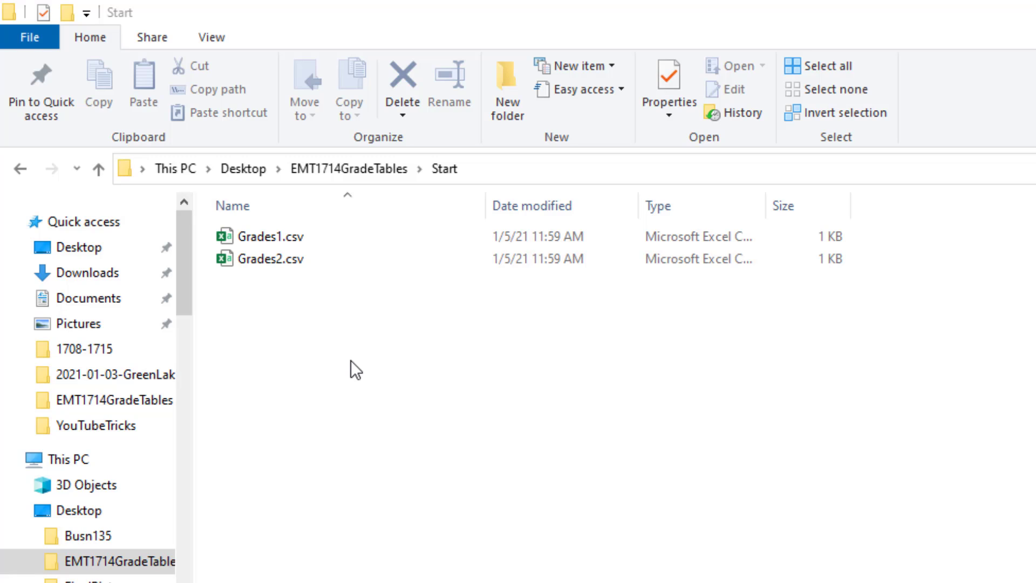
pyautogui.click(341, 174)
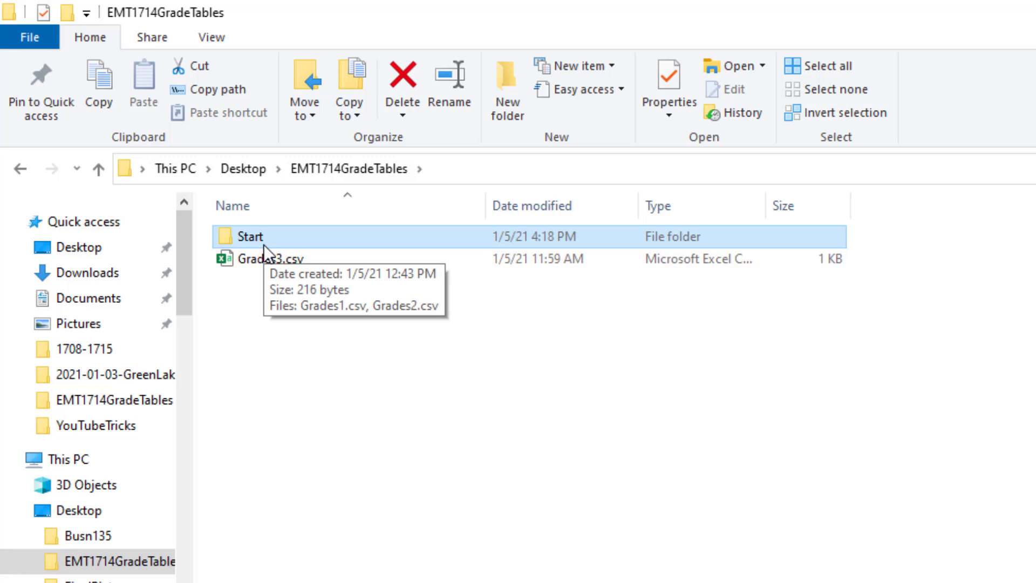
pyautogui.click(278, 262)
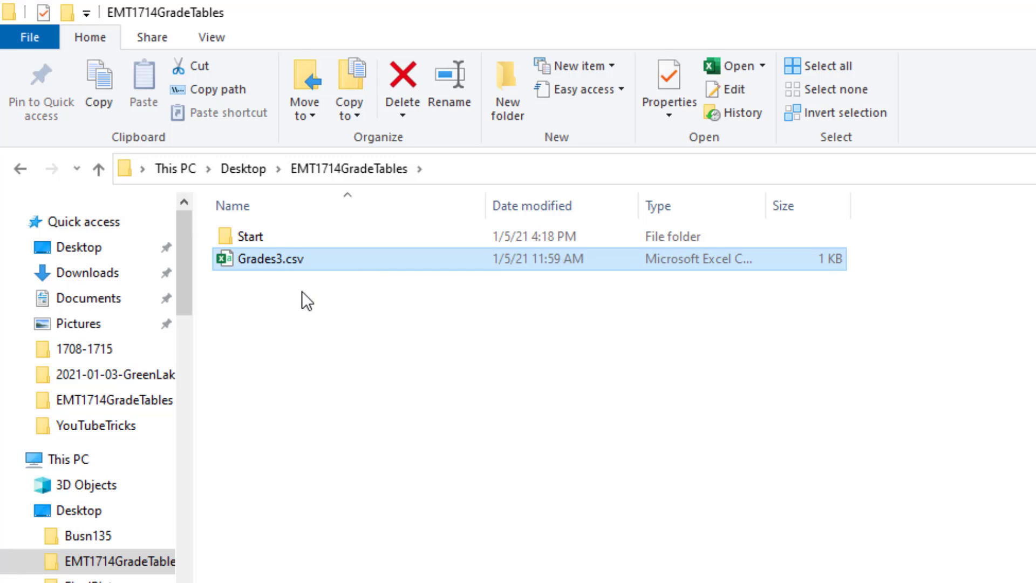
pyautogui.click(433, 374)
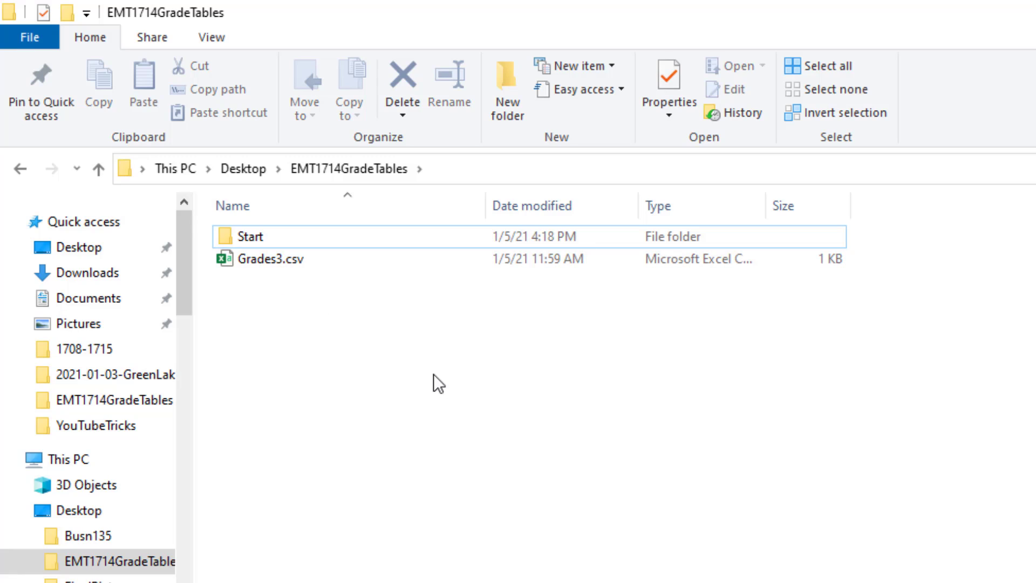
pyautogui.doubleClick(267, 241)
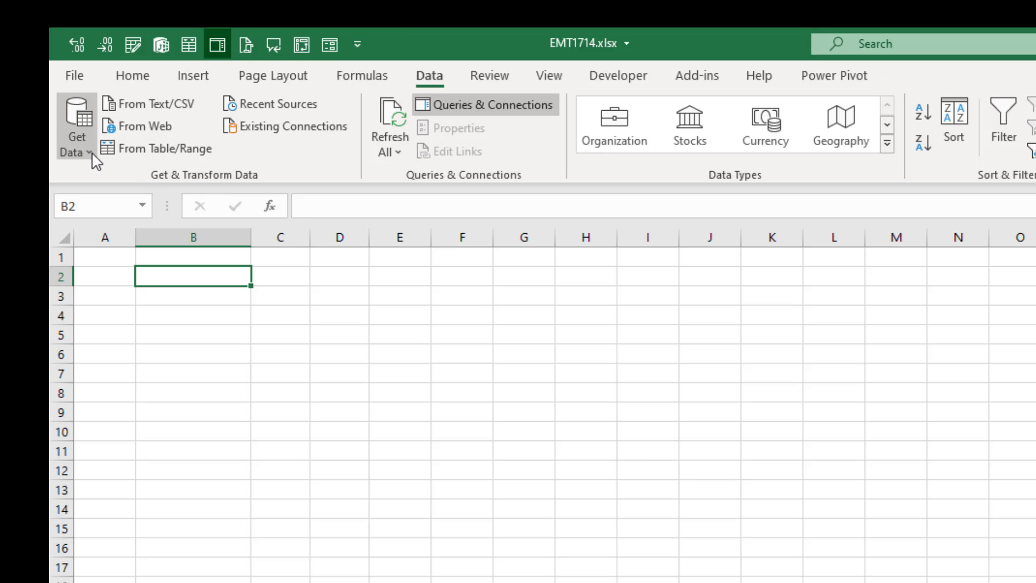
# Start a From Folder query on EMT1714GradeTables\Start and preview its files.
pyautogui.click(91, 152)
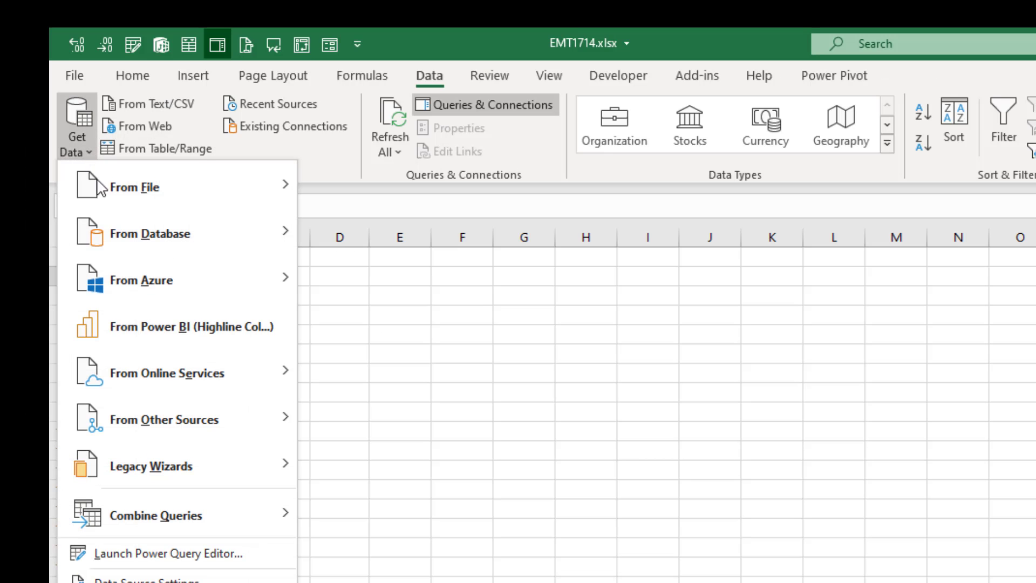
pyautogui.moveTo(98, 185)
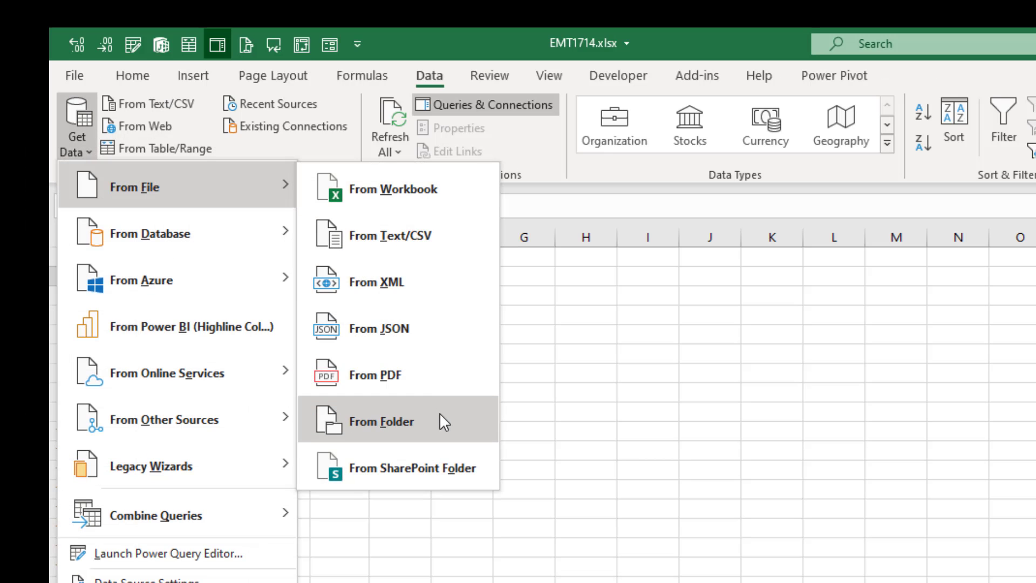
pyautogui.click(445, 420)
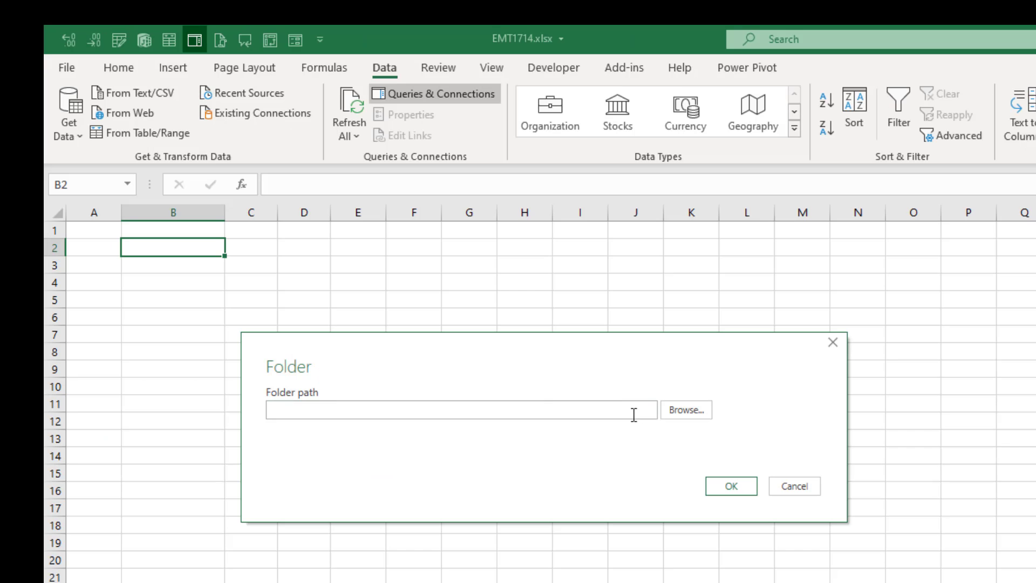
pyautogui.click(682, 414)
pyautogui.click(327, 546)
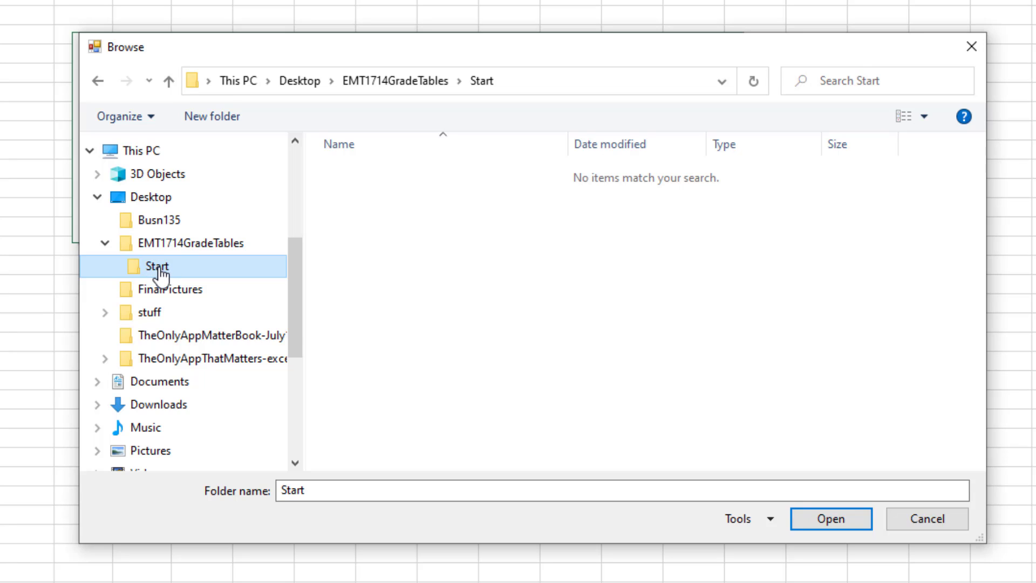
pyautogui.click(831, 520)
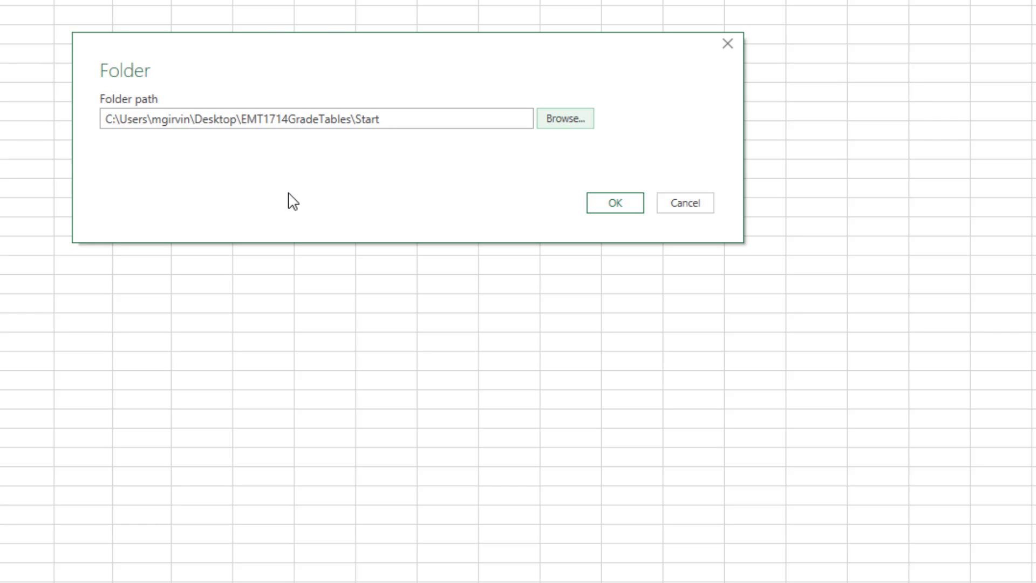
pyautogui.click(612, 205)
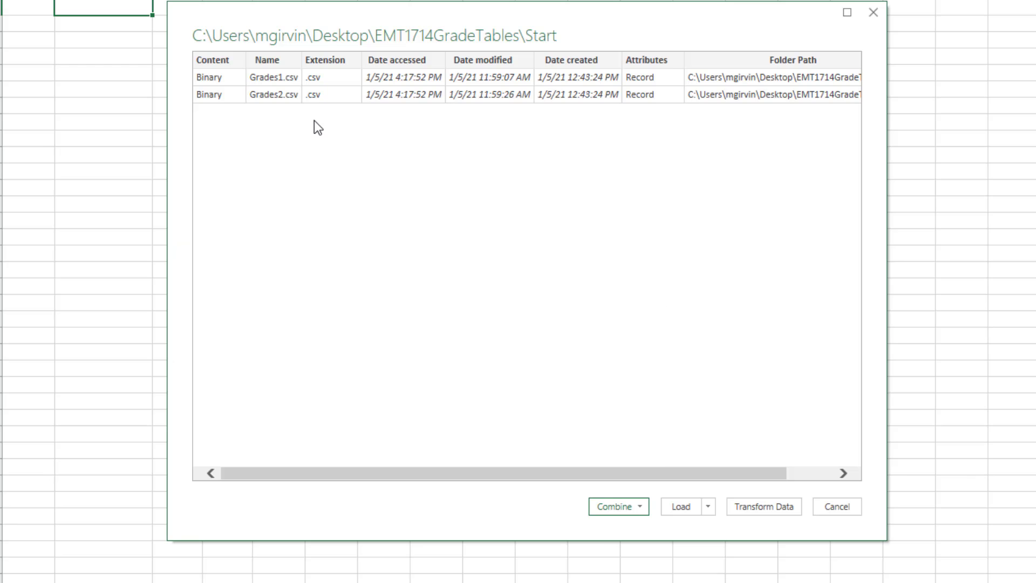
# Combine the folder's CSV files using Combine & Transform Data with First file as sample.
pyautogui.click(639, 506)
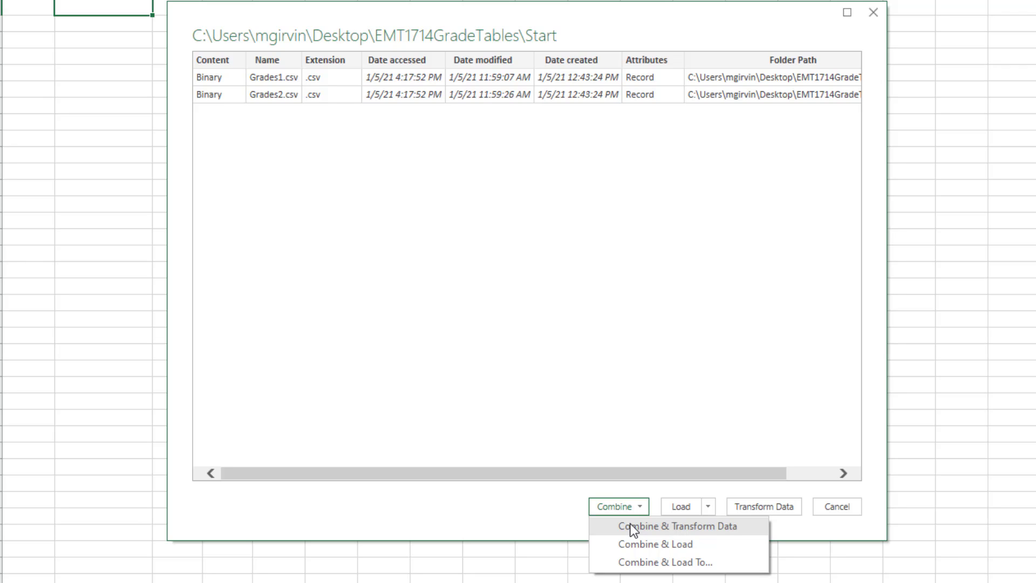
pyautogui.click(630, 523)
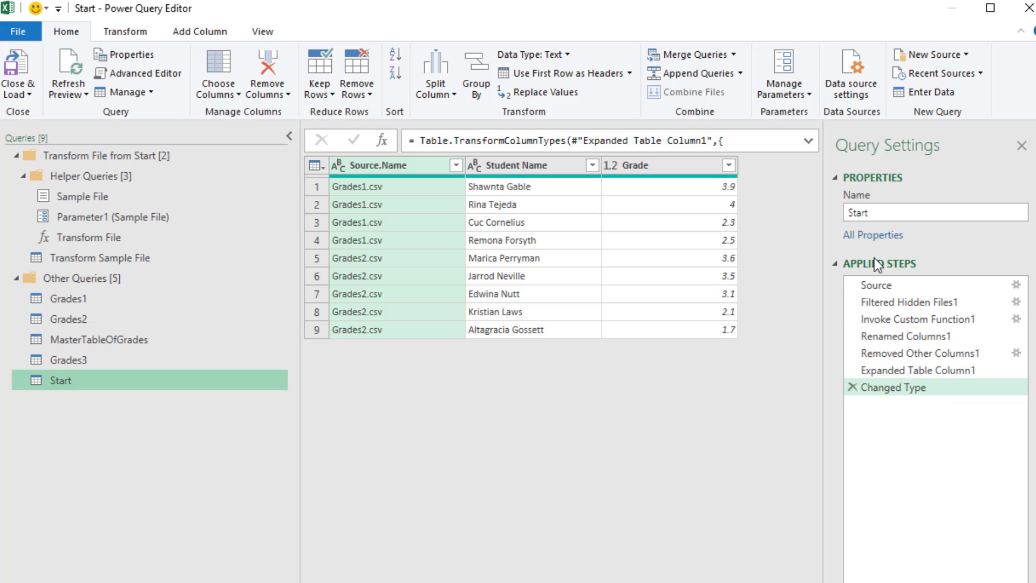
# Rename the query from Start to AllCSVGradeData.
pyautogui.click(870, 213)
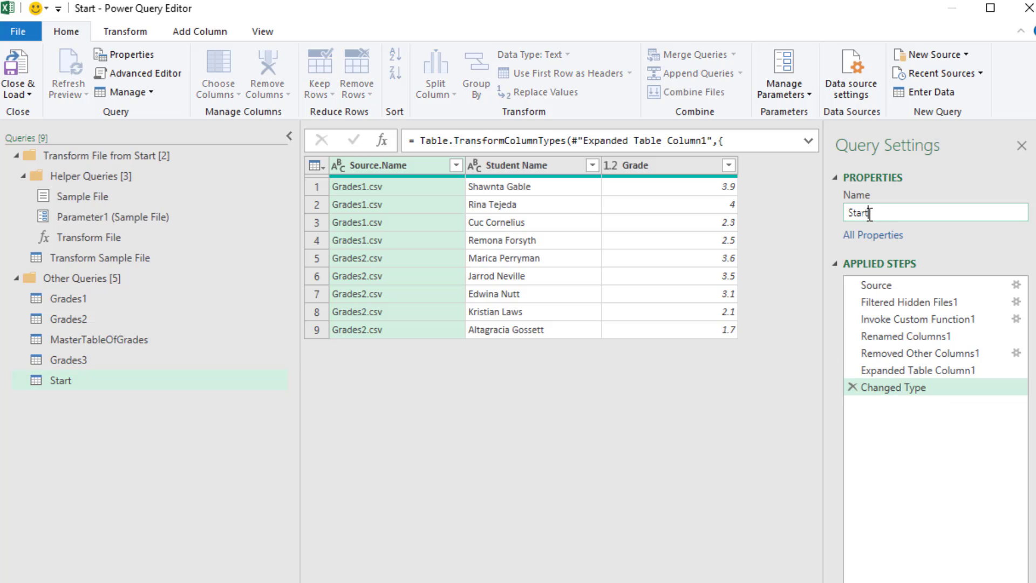
pyautogui.moveTo(869, 212); pyautogui.dragTo(822, 215)
pyautogui.write('AllCSVGradeData')
pyautogui.press('Return')
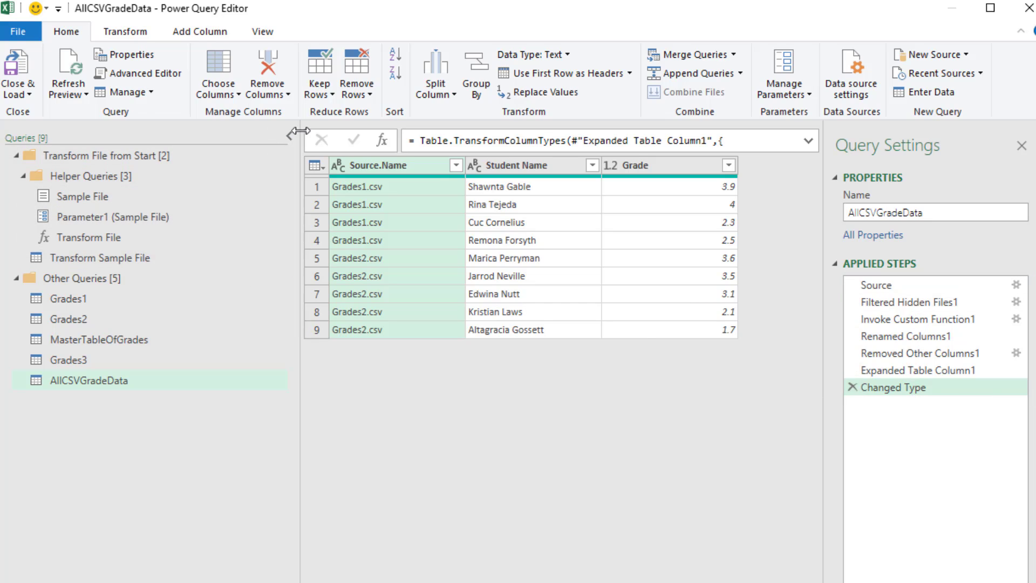
# Collapse the Queries pane and remove the Source.Name column.
pyautogui.click(289, 137)
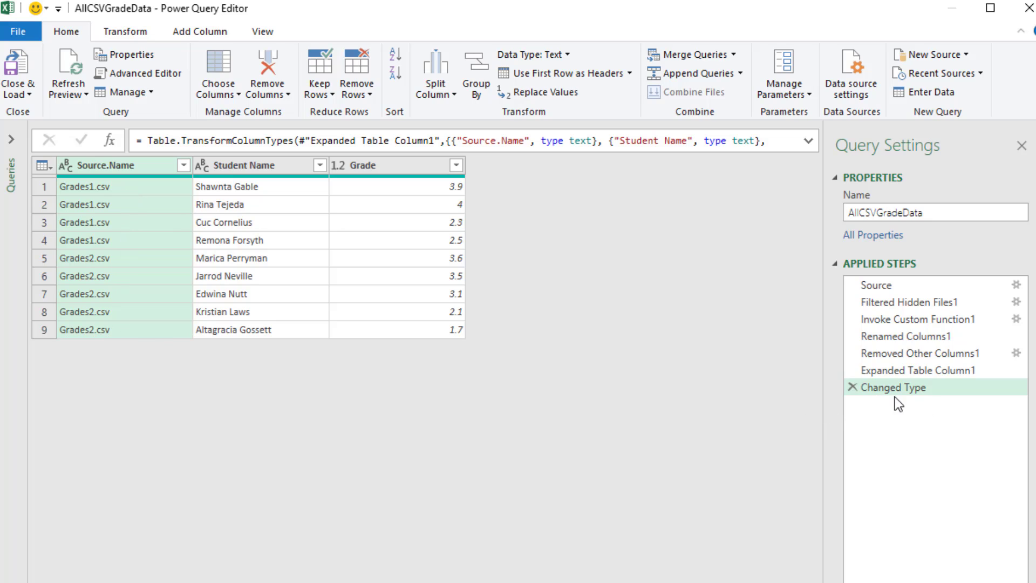
pyautogui.rightClick(116, 166)
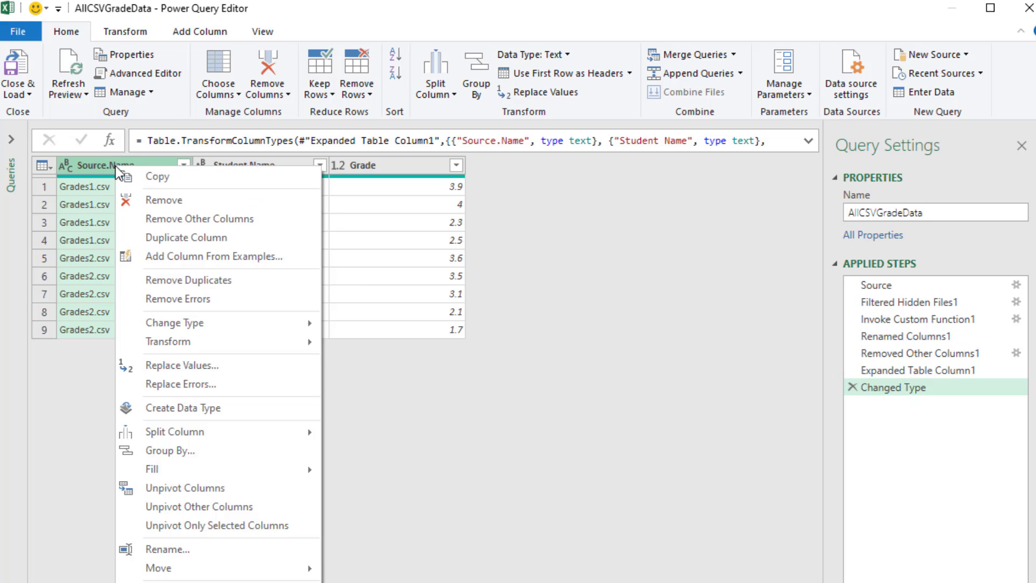
pyautogui.click(141, 201)
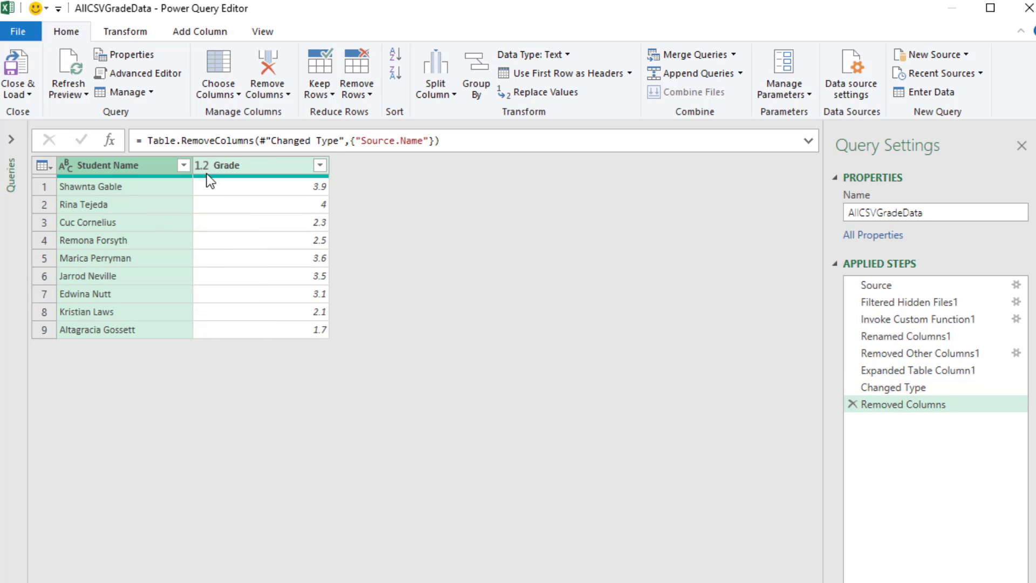
pyautogui.click(29, 94)
# Load AllCSVGradeData as a table on the existing worksheet at $B$2.
pyautogui.click(46, 130)
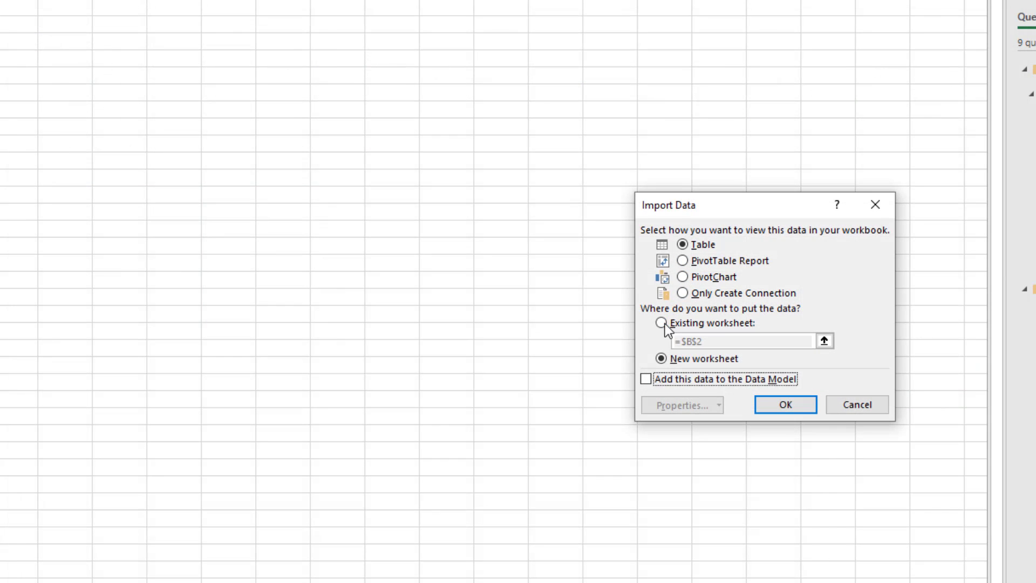
pyautogui.click(661, 323)
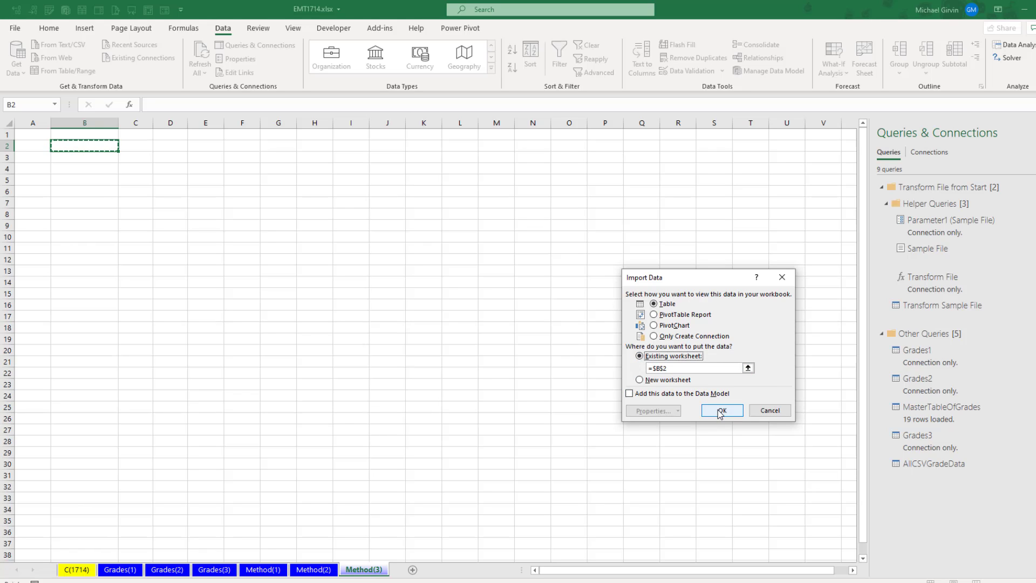
pyautogui.click(785, 404)
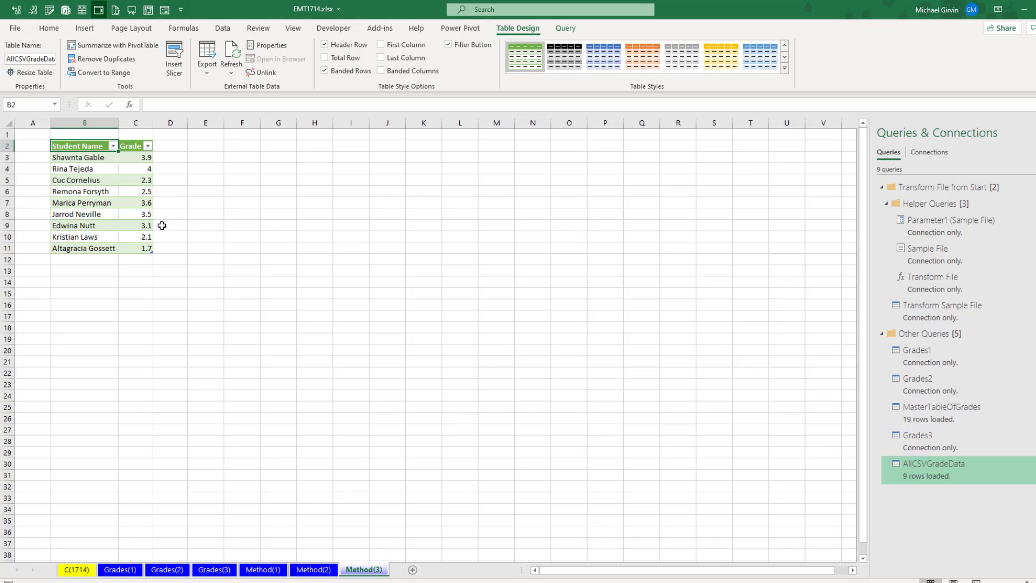
# Copy Grades3.csv into the Start folder in File Explorer.
pyautogui.hotkey('alt', 'Tab')
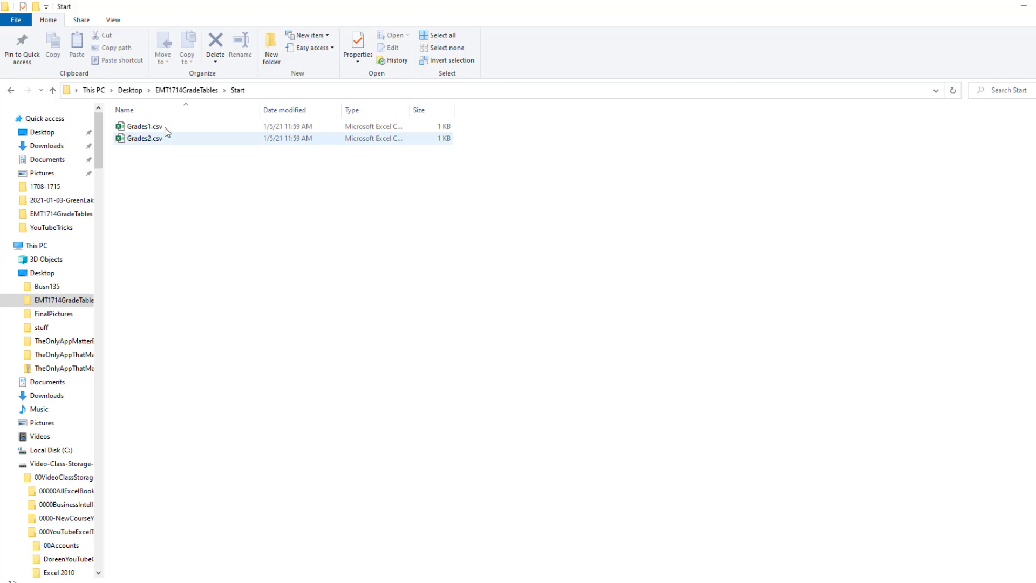
pyautogui.hotkey('ctrl', 'c')
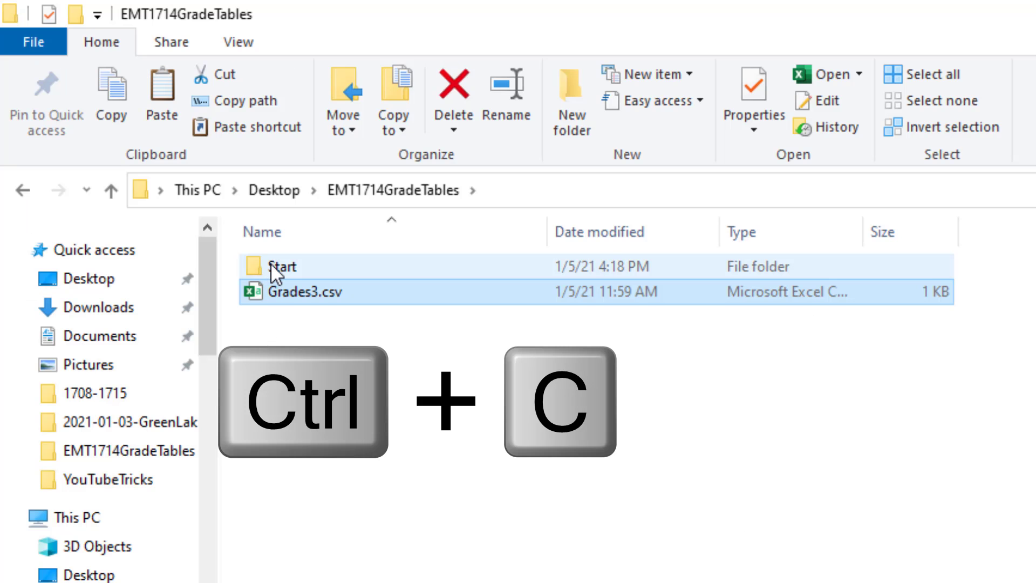
pyautogui.doubleClick(270, 264)
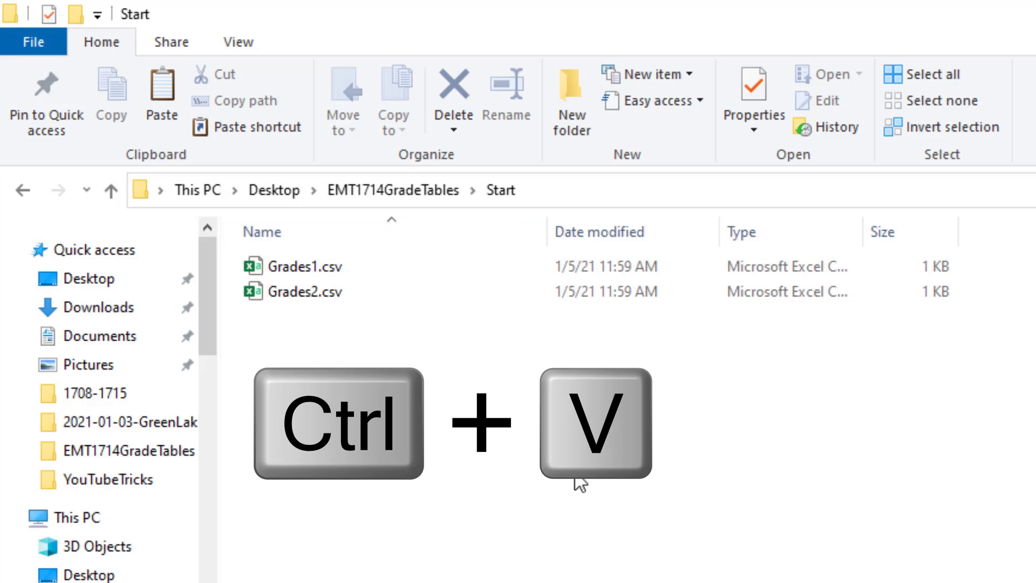
pyautogui.hotkey('ctrl', 'v')
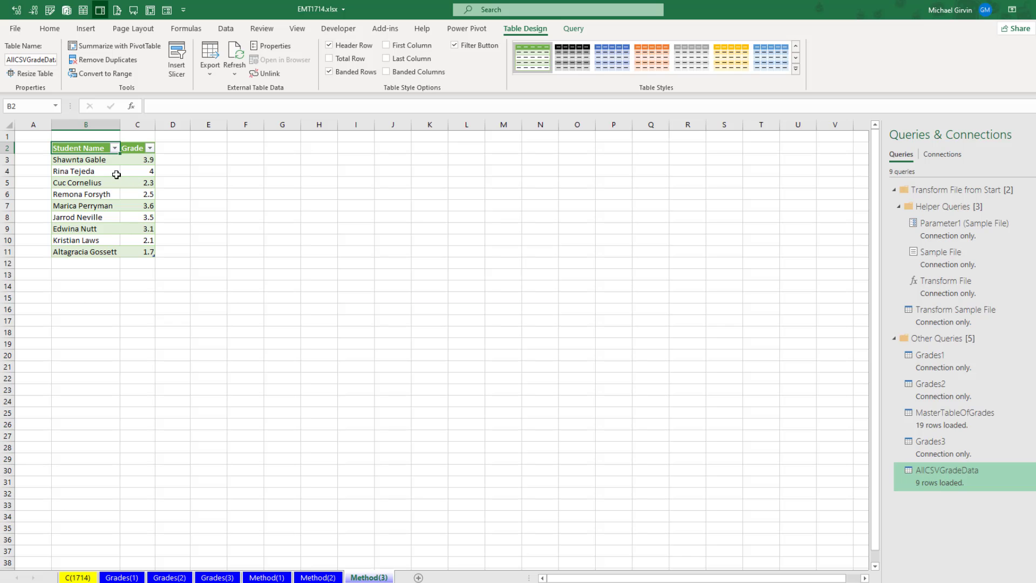
# Refresh the AllCSVGradeData table to include Grades3.csv, then check the query's Source folder.
pyautogui.rightClick(113, 172)
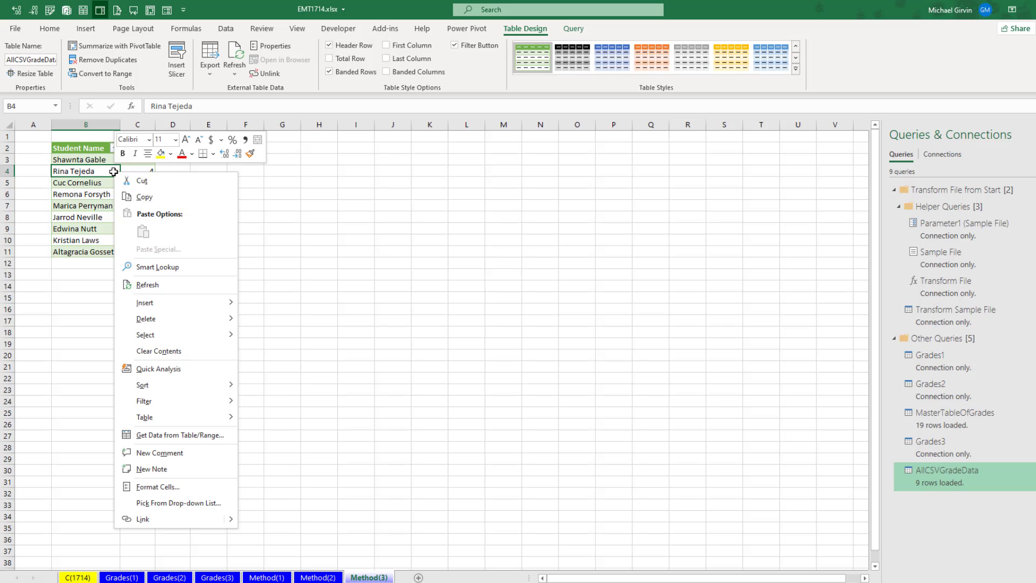
pyautogui.click(160, 282)
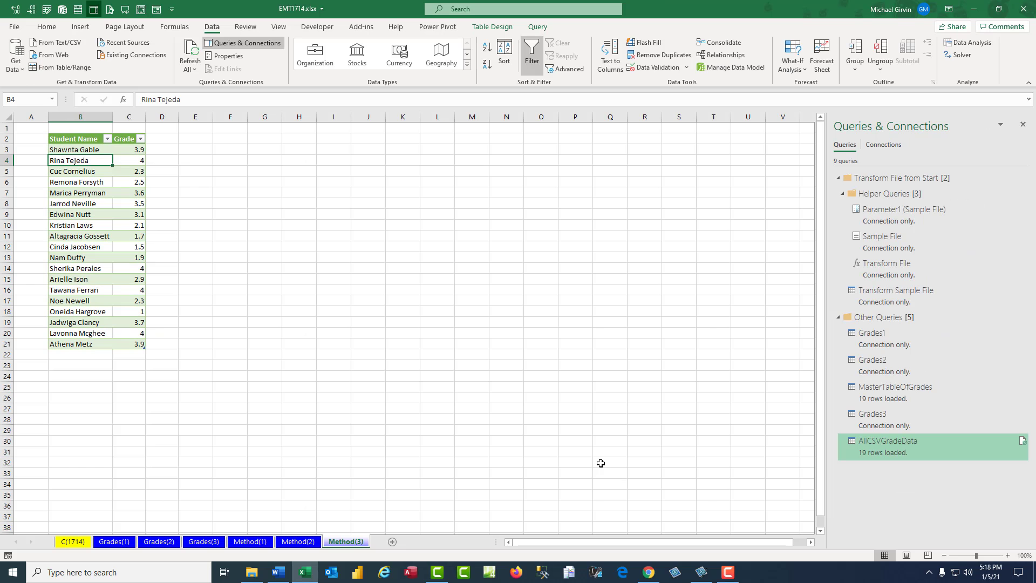
pyautogui.moveTo(888, 446)
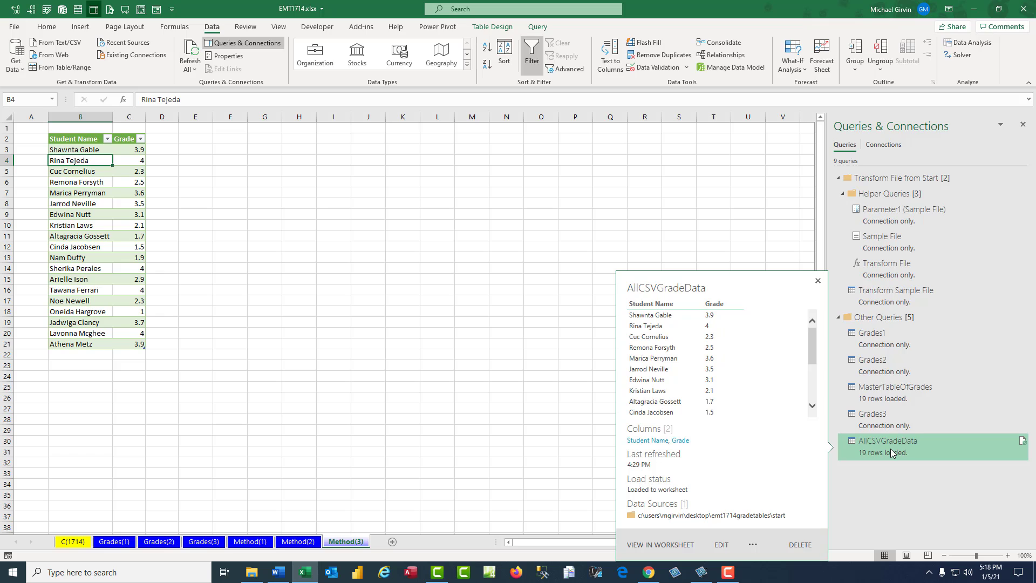
pyautogui.doubleClick(890, 448)
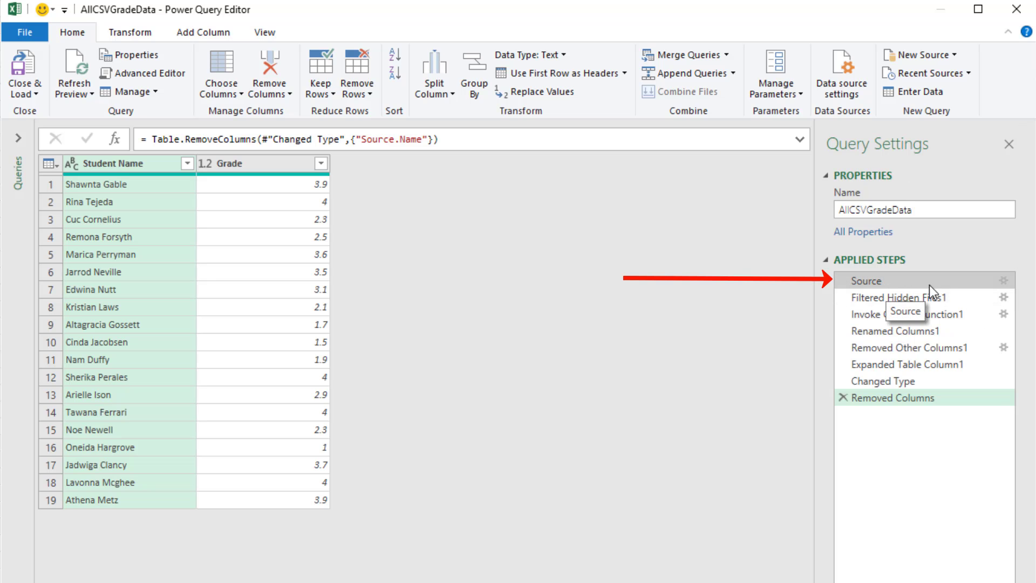
pyautogui.click(1003, 280)
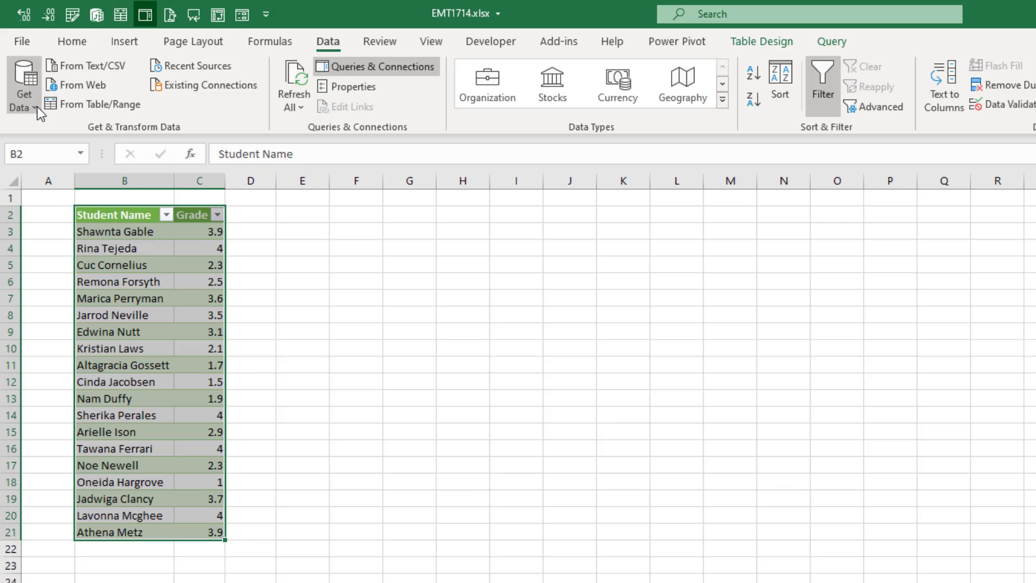
# Open Data Source Settings and select the Start folder source to change its path.
pyautogui.click(37, 107)
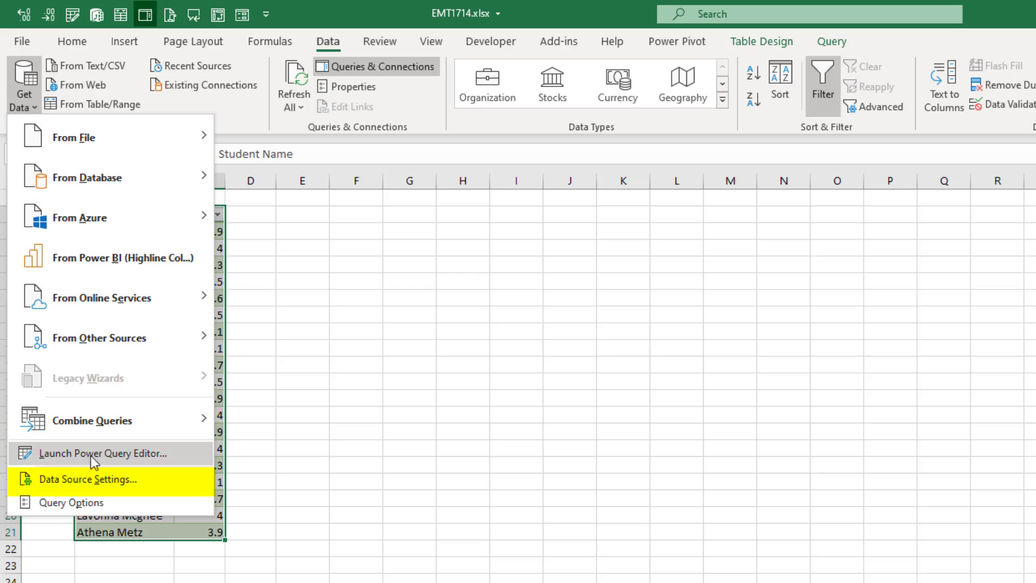
pyautogui.click(105, 483)
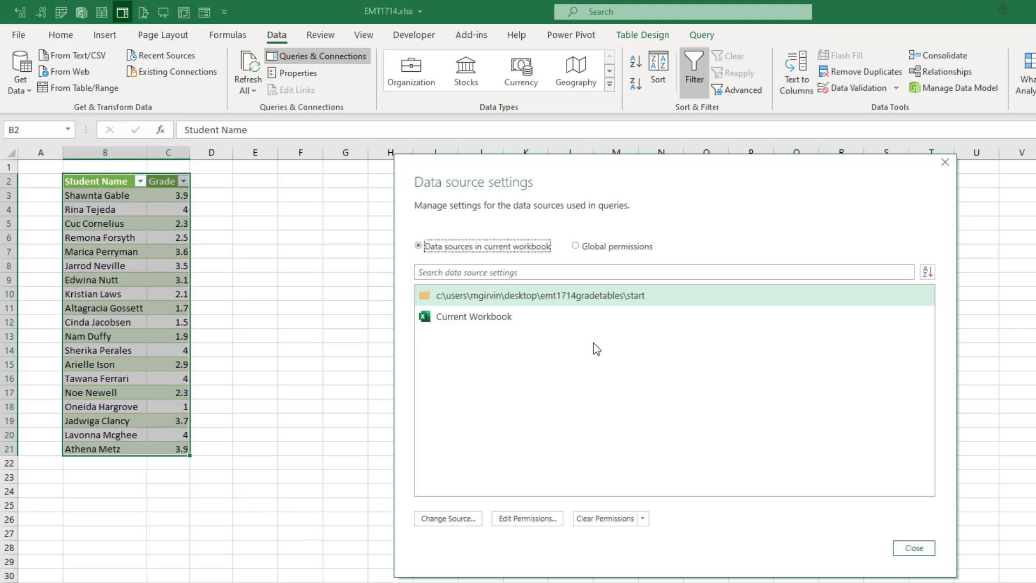
pyautogui.click(473, 302)
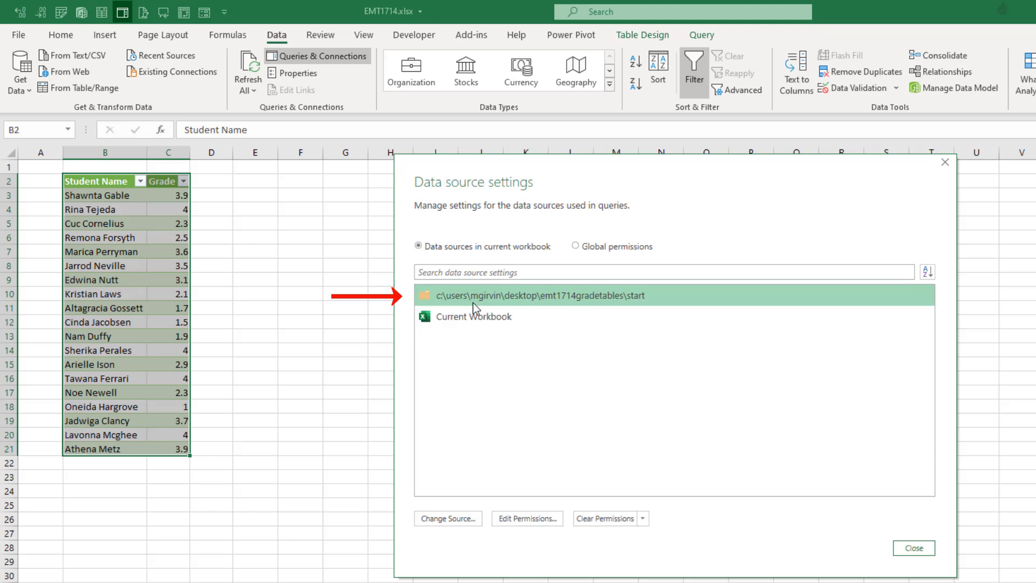
pyautogui.click(448, 524)
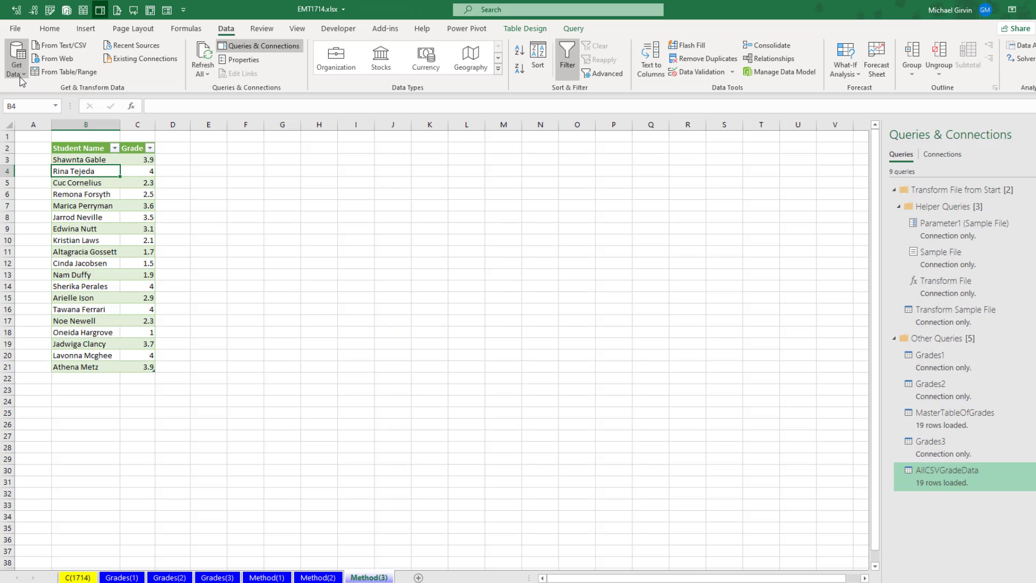
# Browse the Get Data file sources, review the Filtered Rows result, then bring up Combine Queries' Merge and Append.
pyautogui.click(21, 75)
pyautogui.moveTo(144, 96)
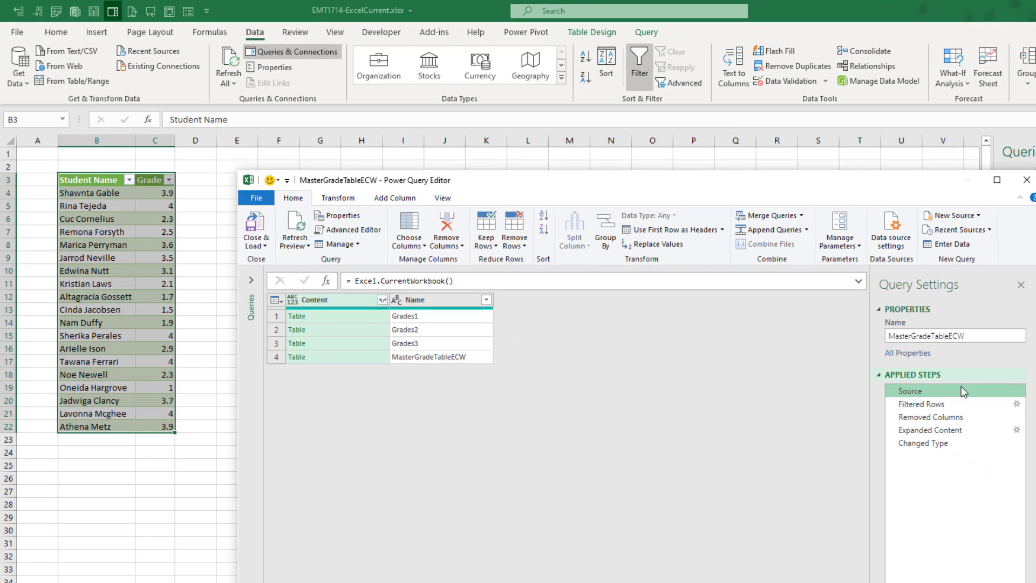
pyautogui.click(934, 409)
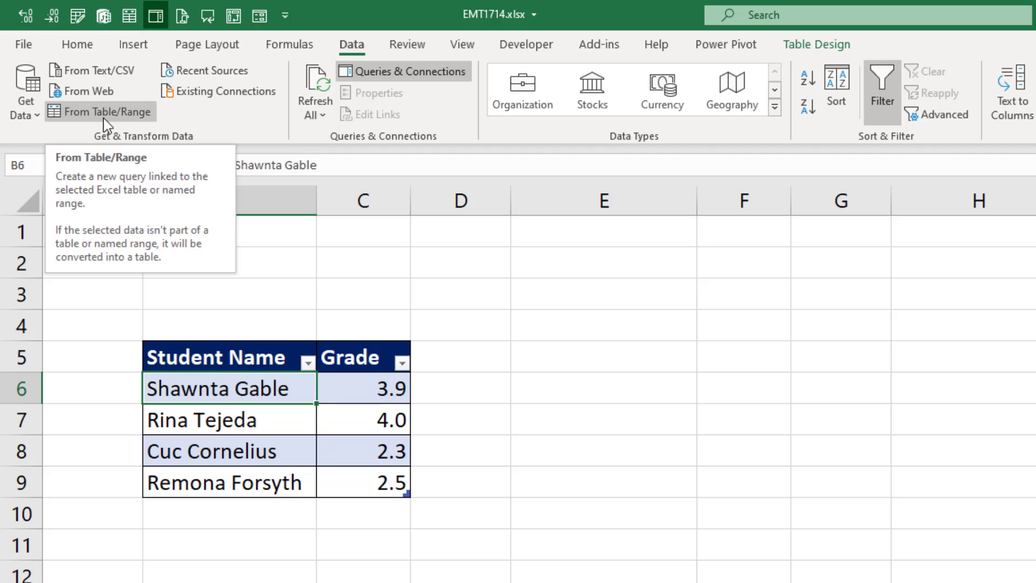
pyautogui.click(36, 116)
pyautogui.moveTo(112, 459)
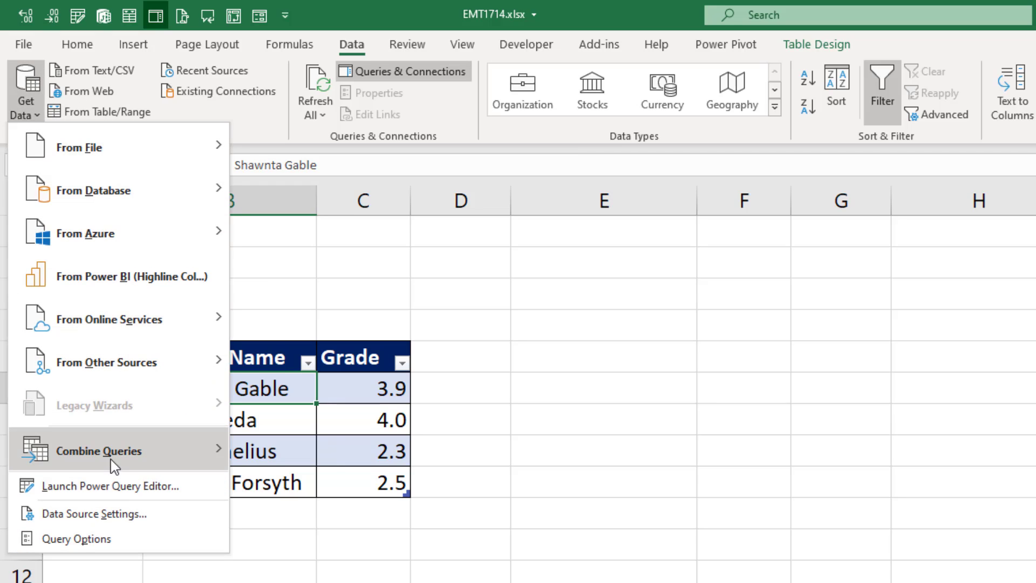